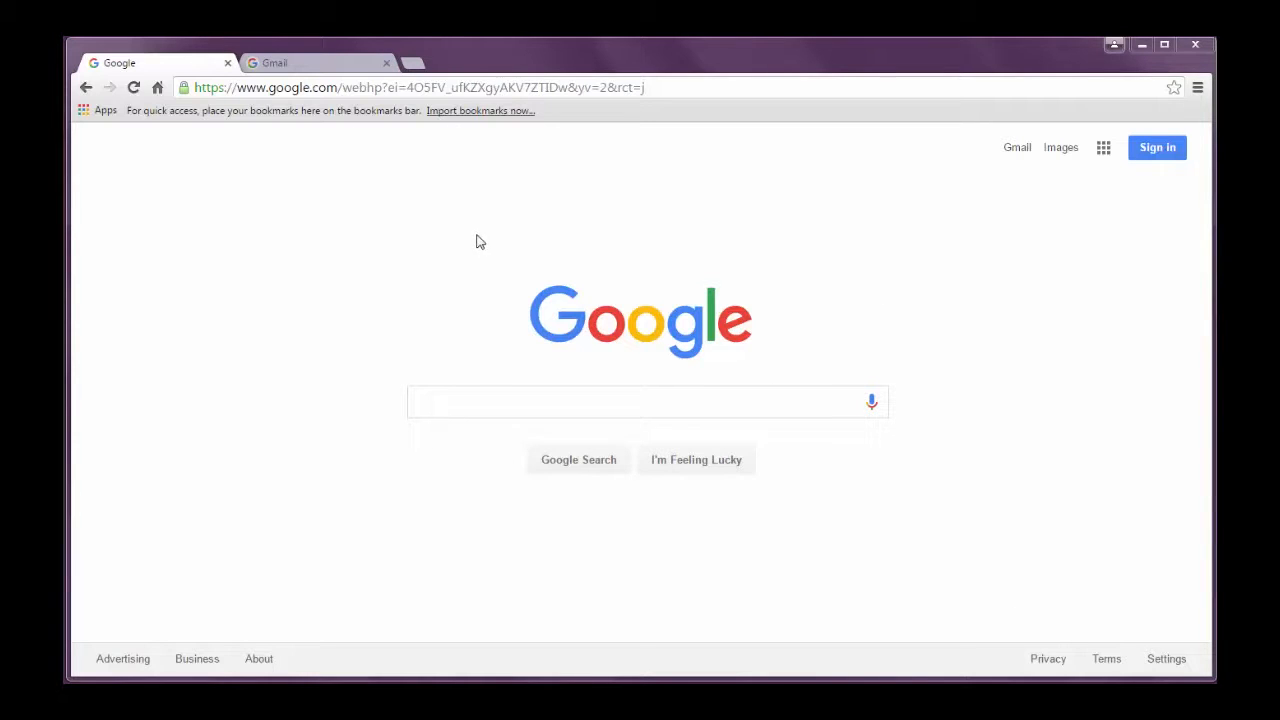
# Sign in to Gmail with the account password and open the "Google Apps Screencast Script" email
pyautogui.click(289, 63)
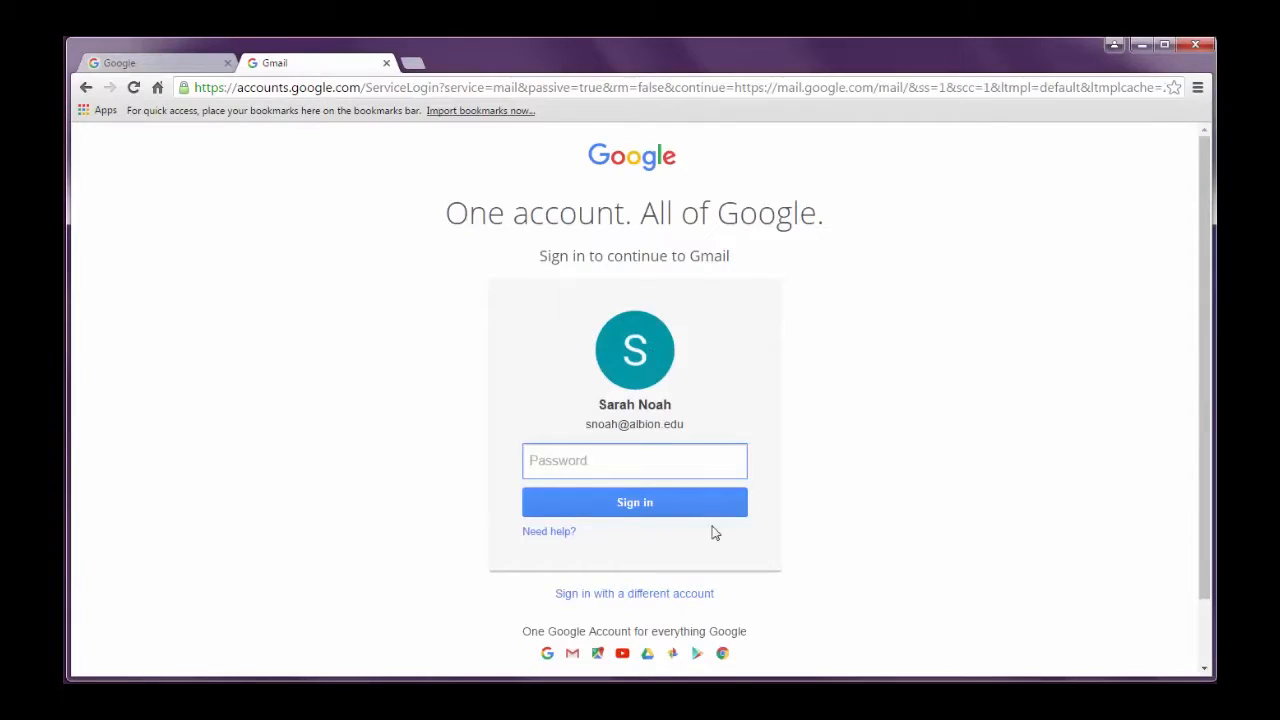
pyautogui.write('••••••••')
pyautogui.press('Return')
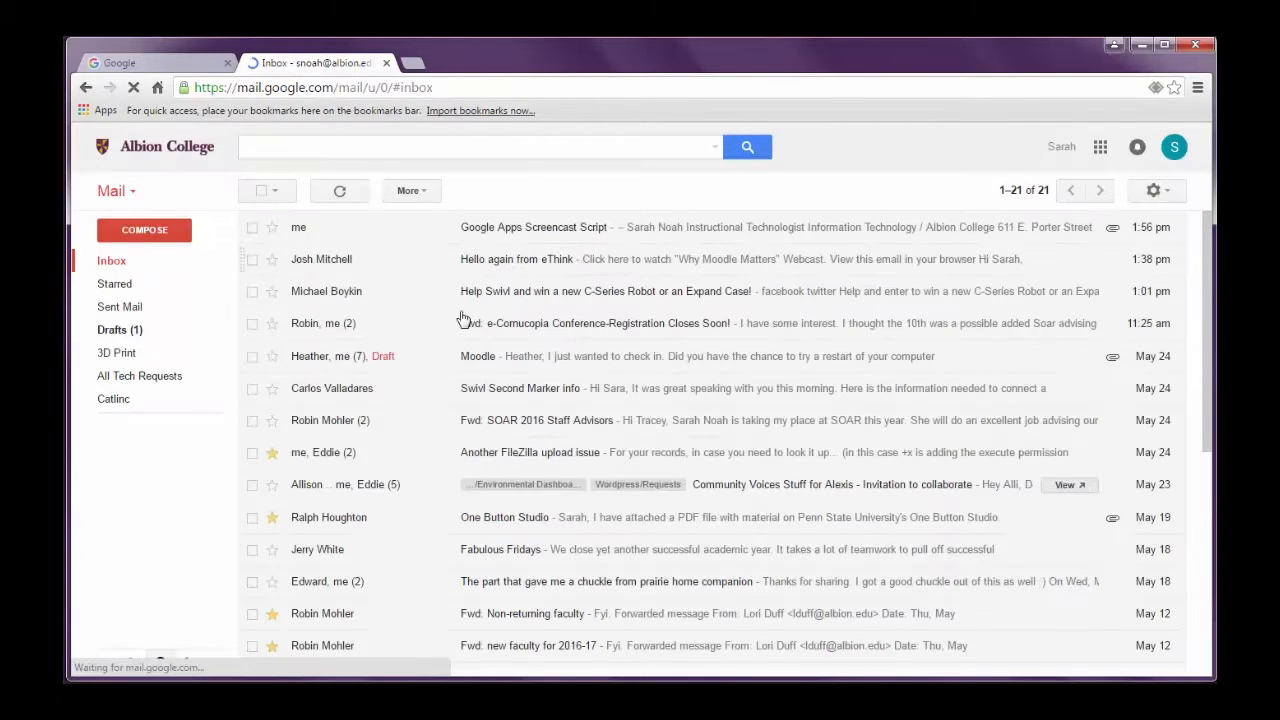
pyautogui.click(489, 229)
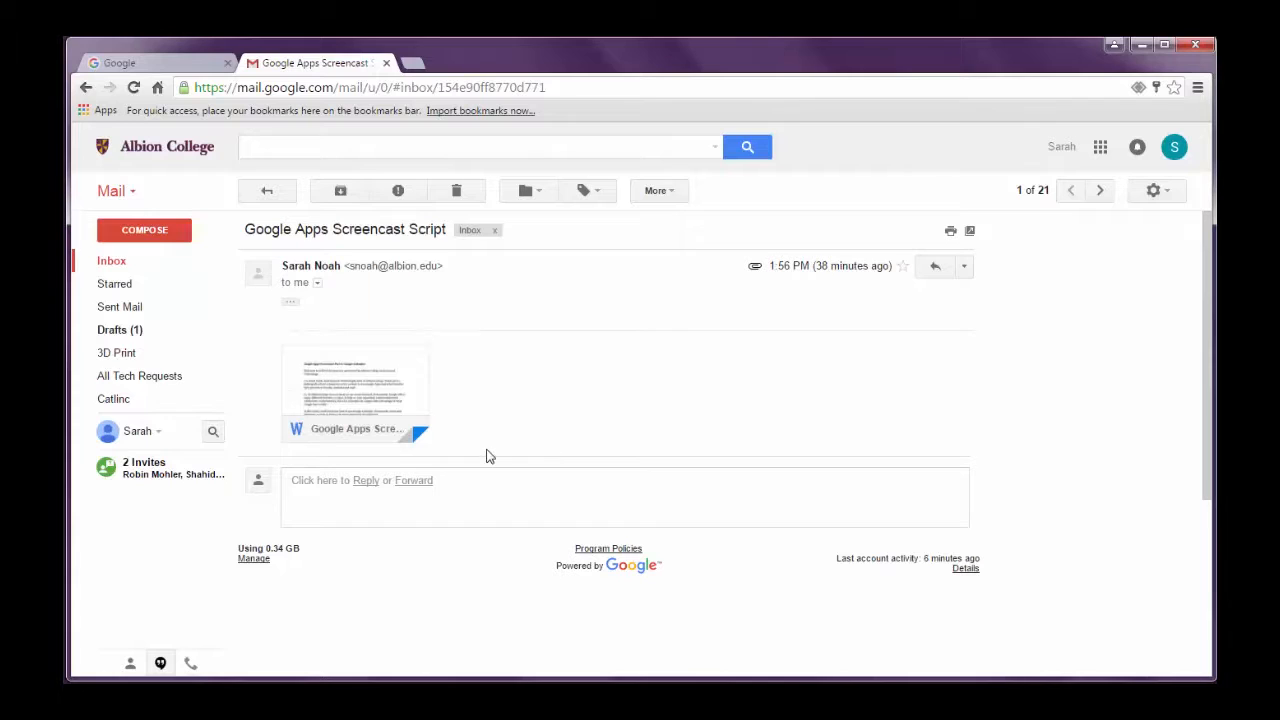
# Open Google Calendar from Gmail, then return to the email briefly before going back to the calendar
pyautogui.click(1100, 148)
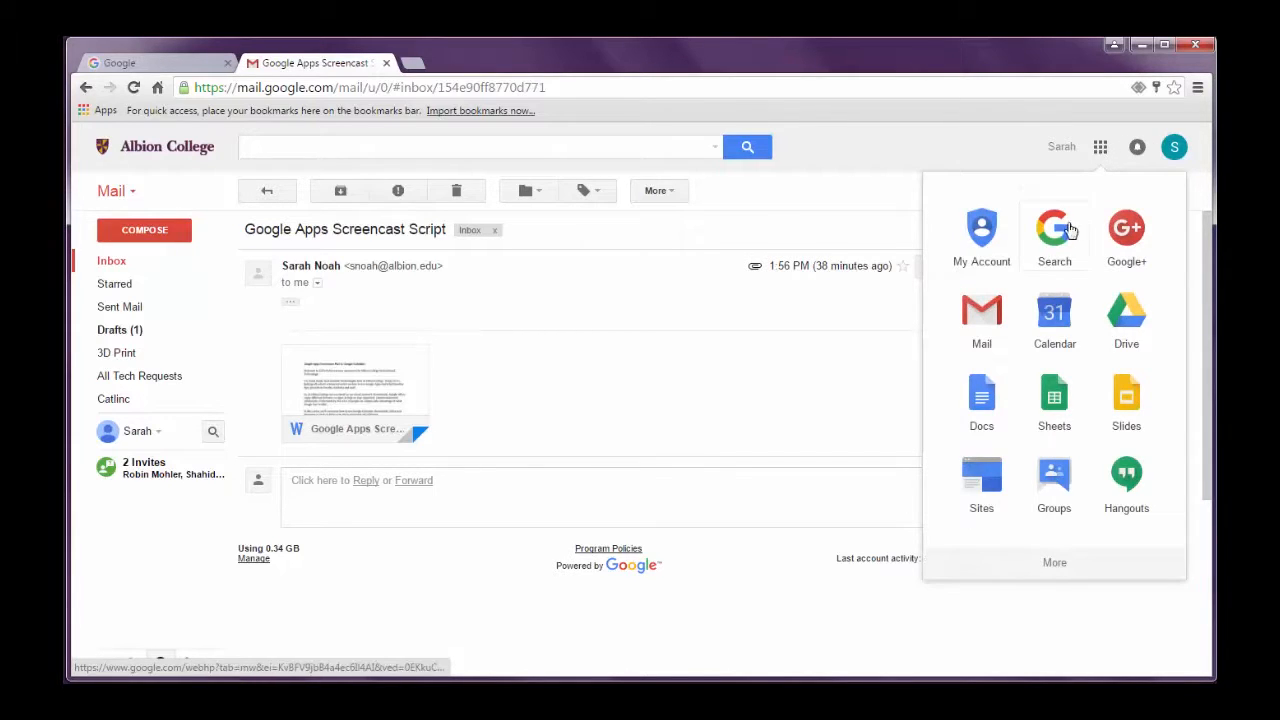
pyautogui.click(1056, 322)
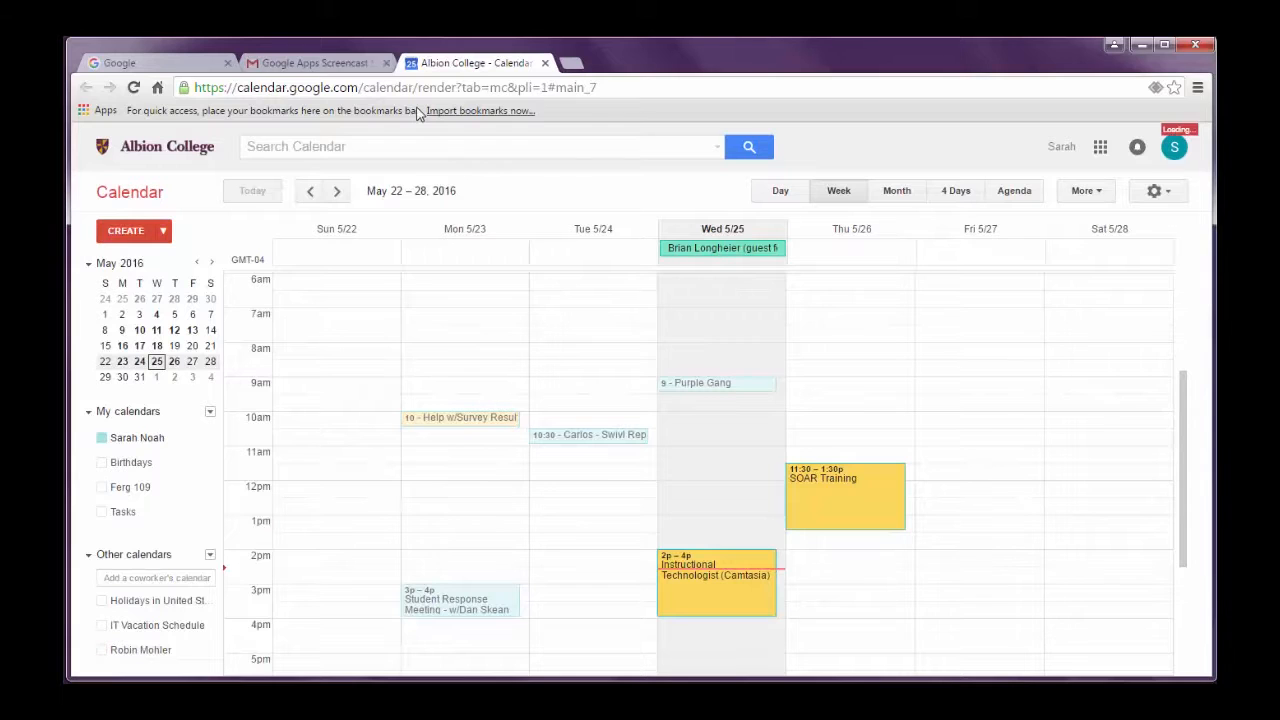
pyautogui.click(272, 65)
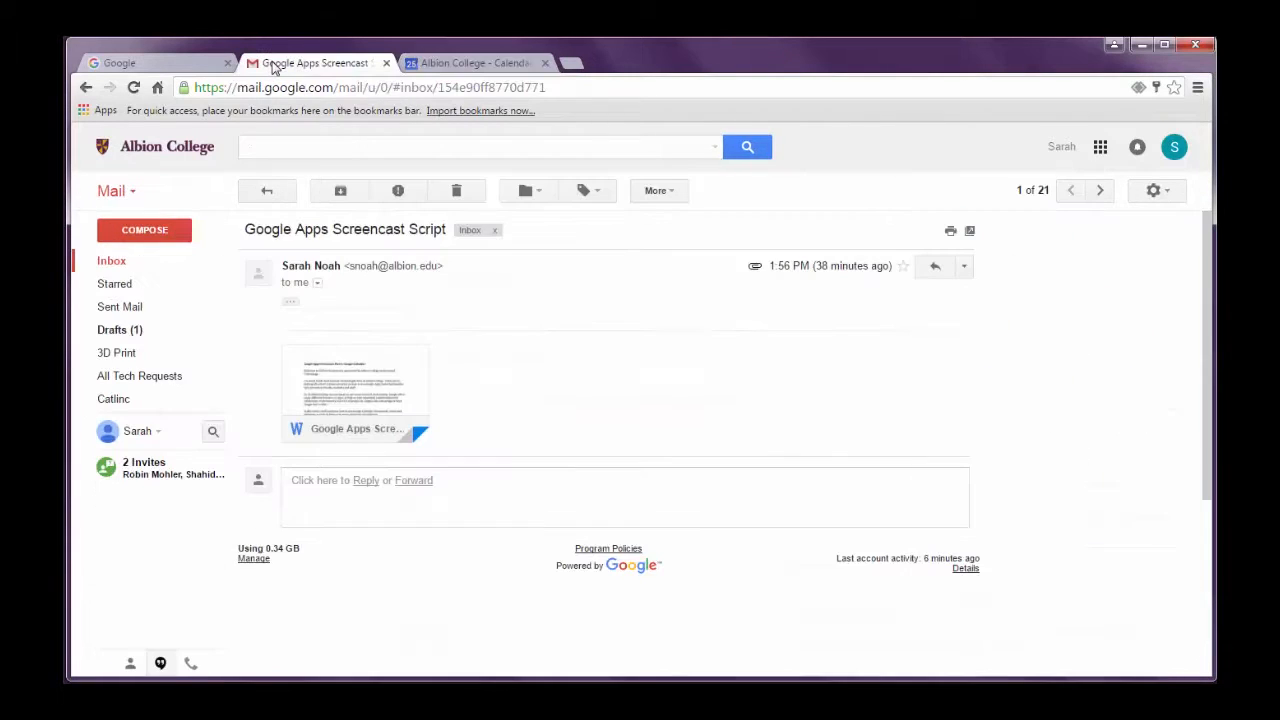
pyautogui.click(508, 64)
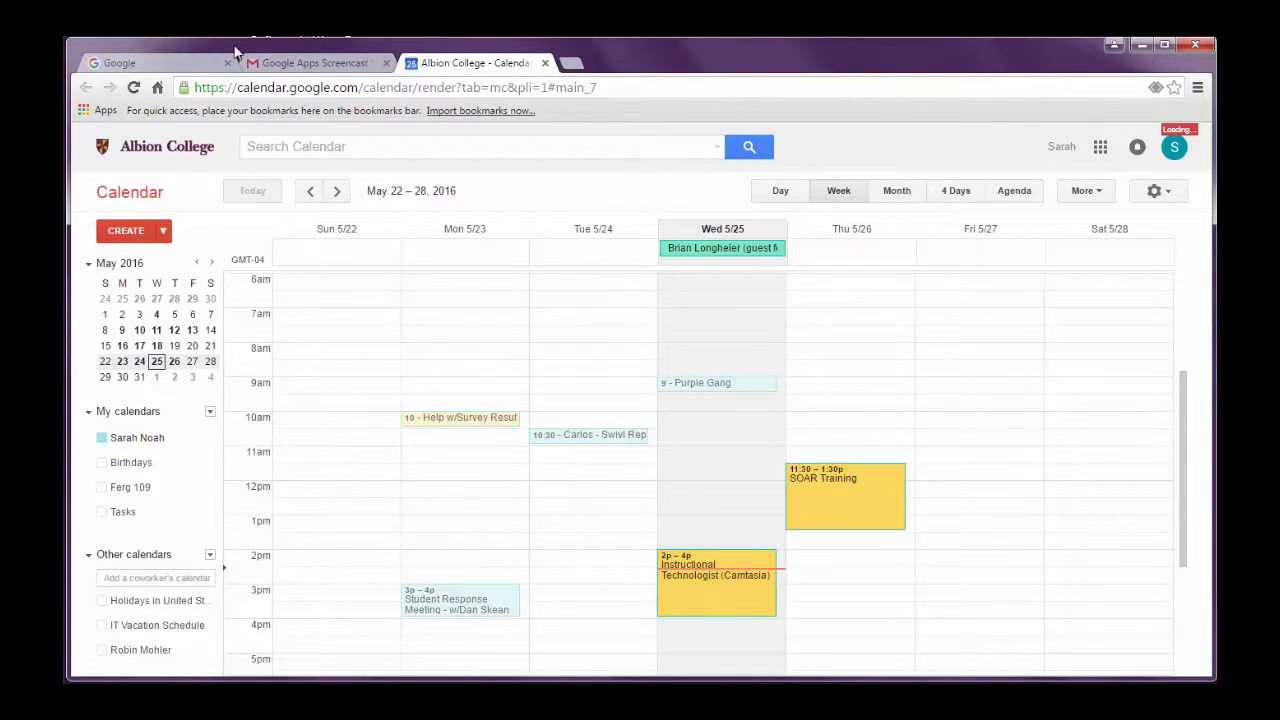
# Sign in on the Google homepage by entering the account password
pyautogui.click(190, 64)
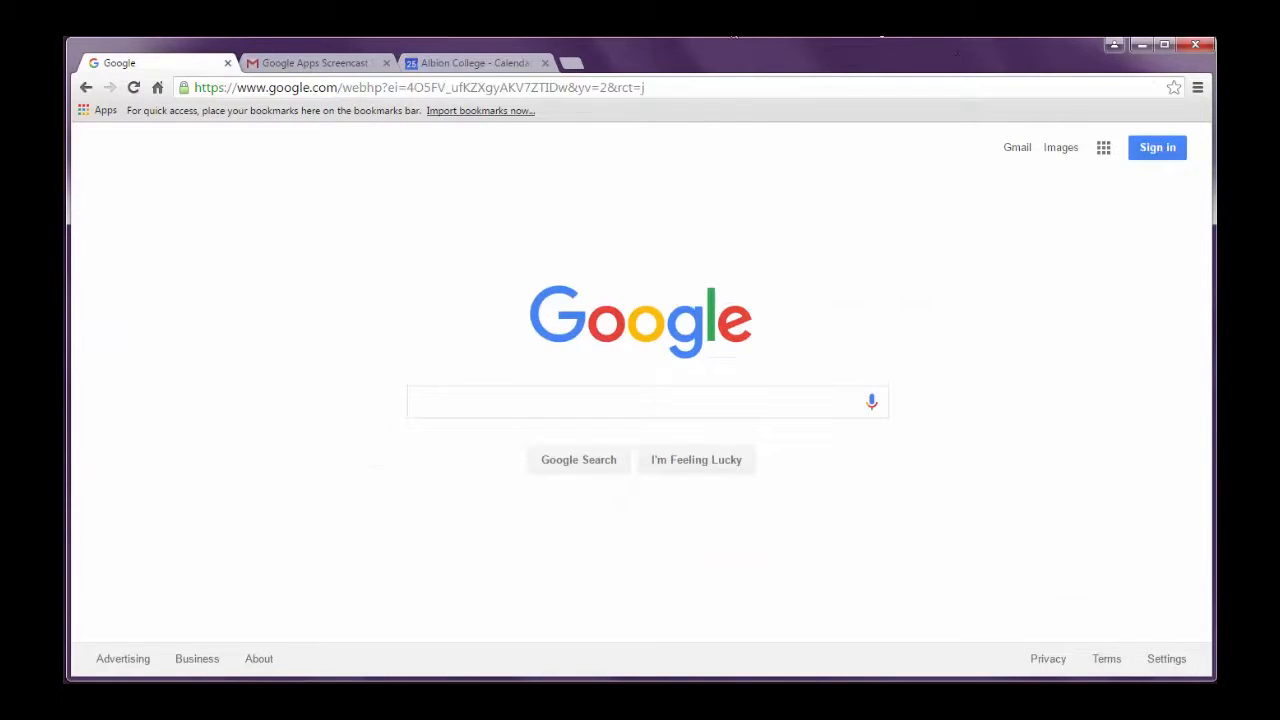
pyautogui.click(1157, 148)
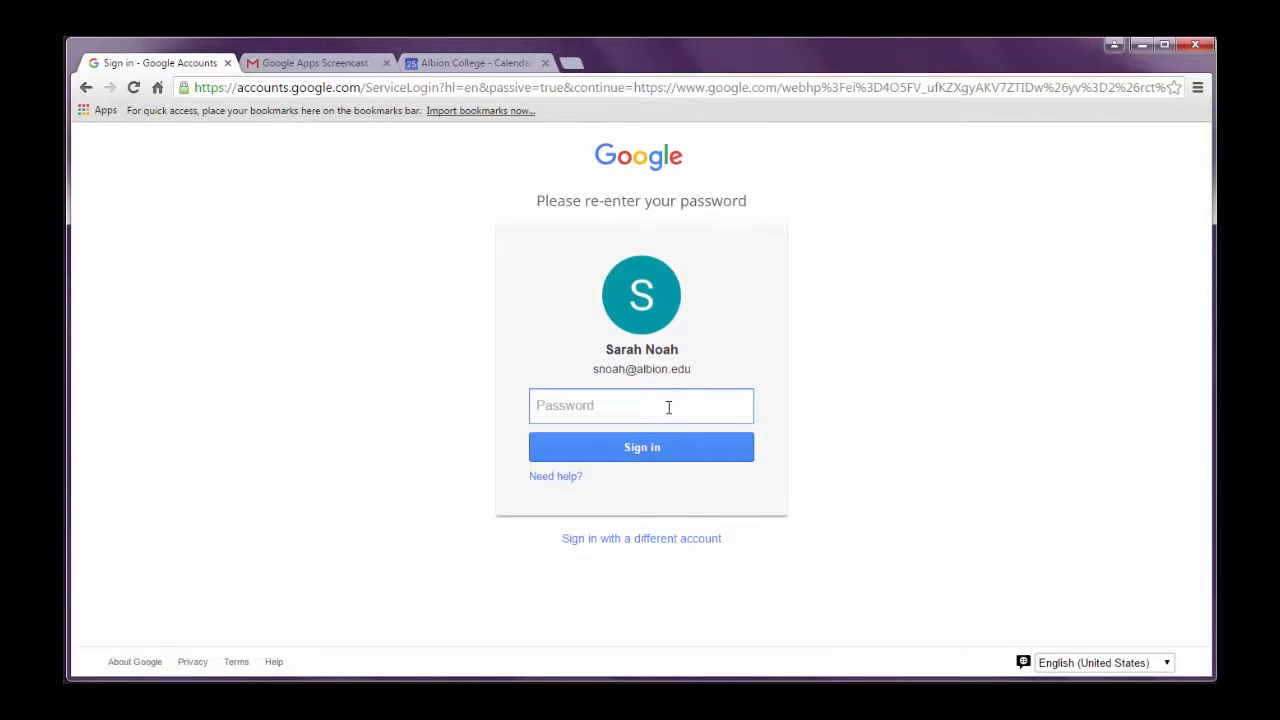
pyautogui.write('••••••••')
pyautogui.press('Return')
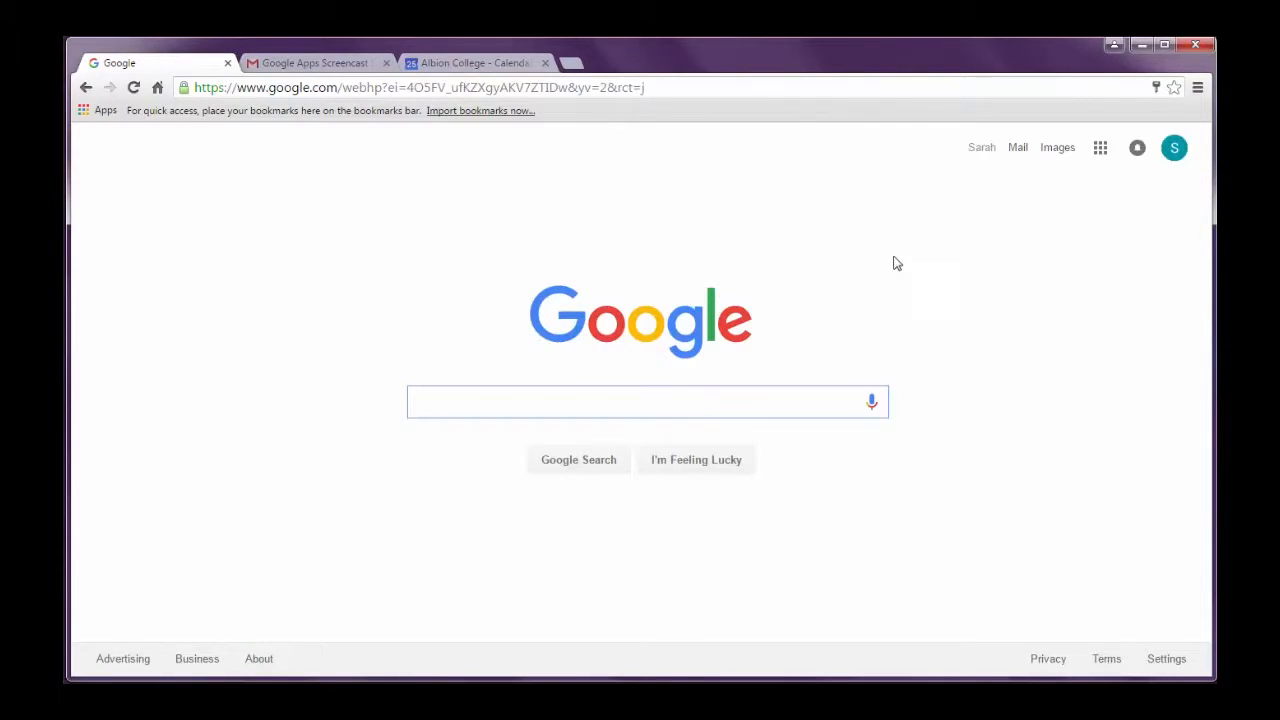
# Open Google Calendar from the Google homepage and close the duplicate Calendar page
pyautogui.click(1101, 150)
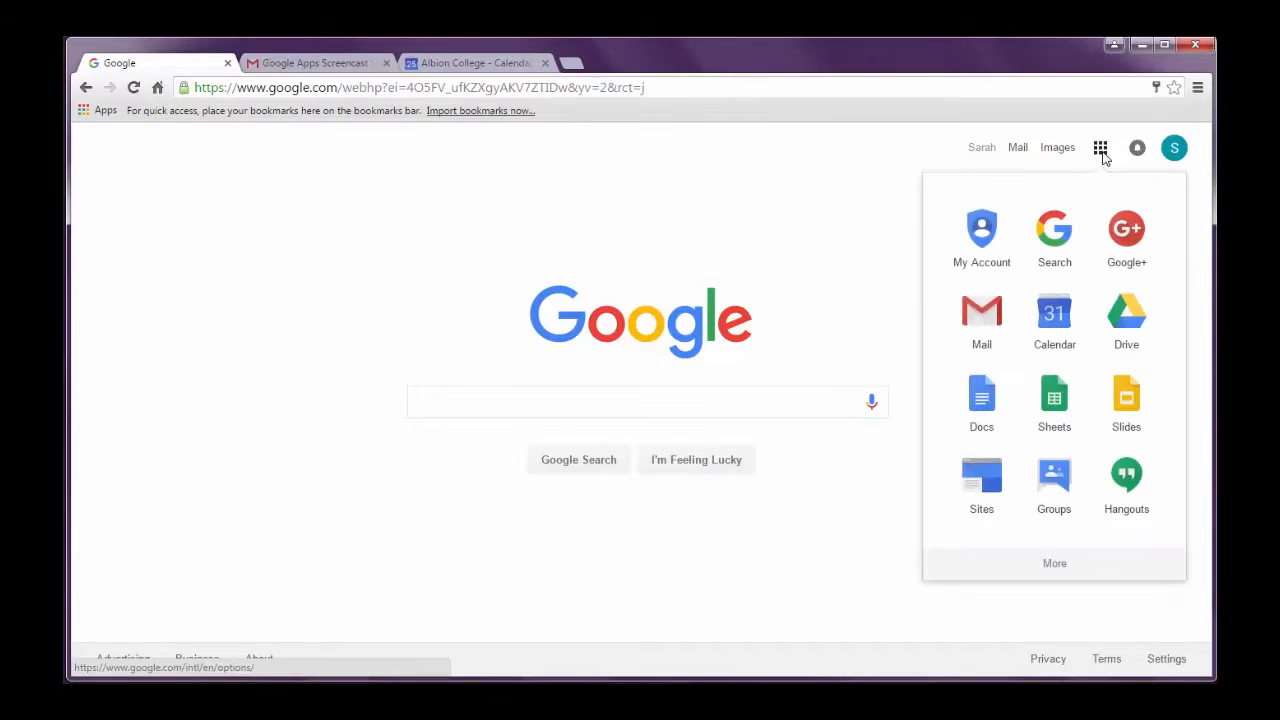
pyautogui.click(1054, 316)
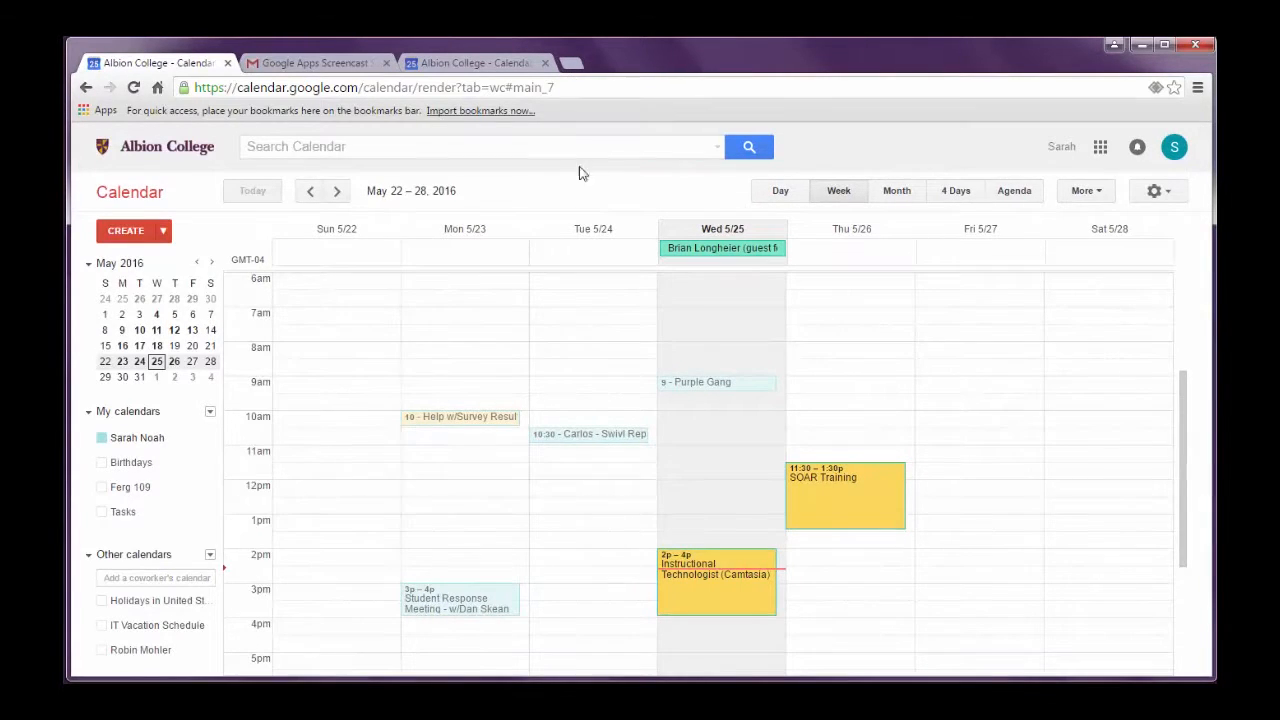
pyautogui.click(545, 63)
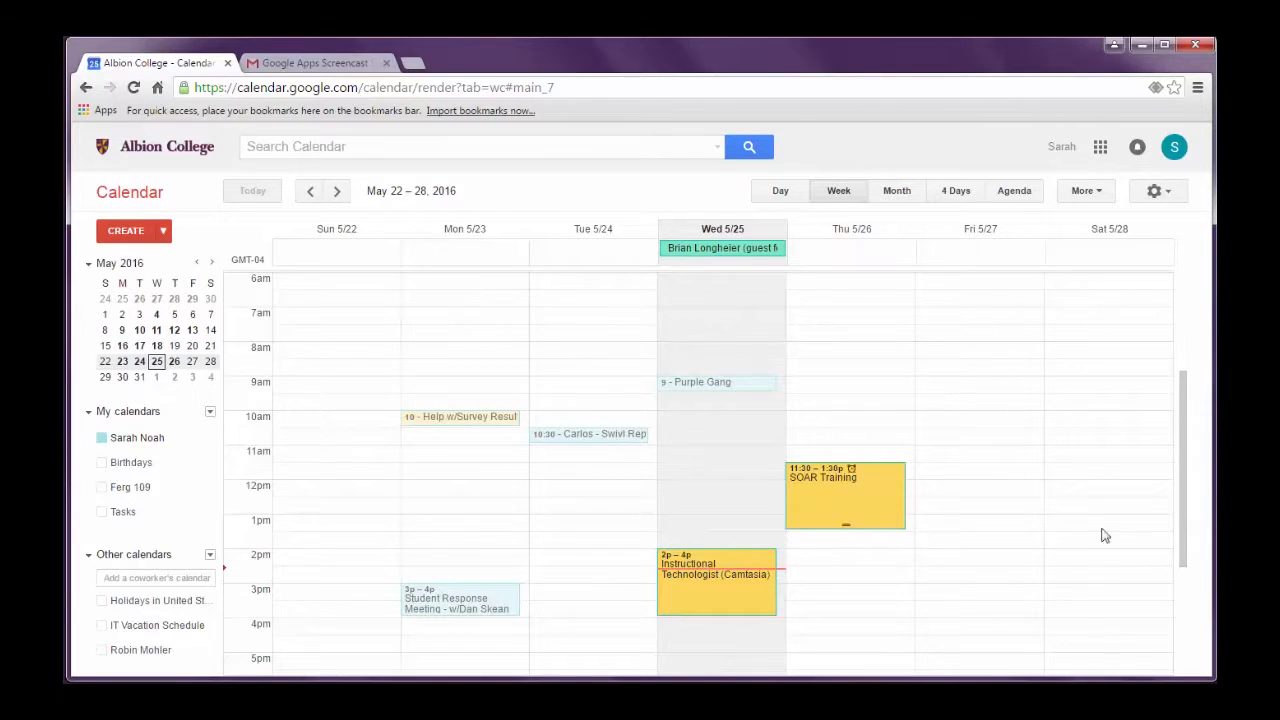
# Browse the mini calendar to July 2016 and display the week containing Monday, July 11
pyautogui.moveTo(1182, 454)
pyautogui.mouseDown()
pyautogui.moveTo(1183, 560)
pyautogui.moveTo(1192, 453)
pyautogui.mouseUp()
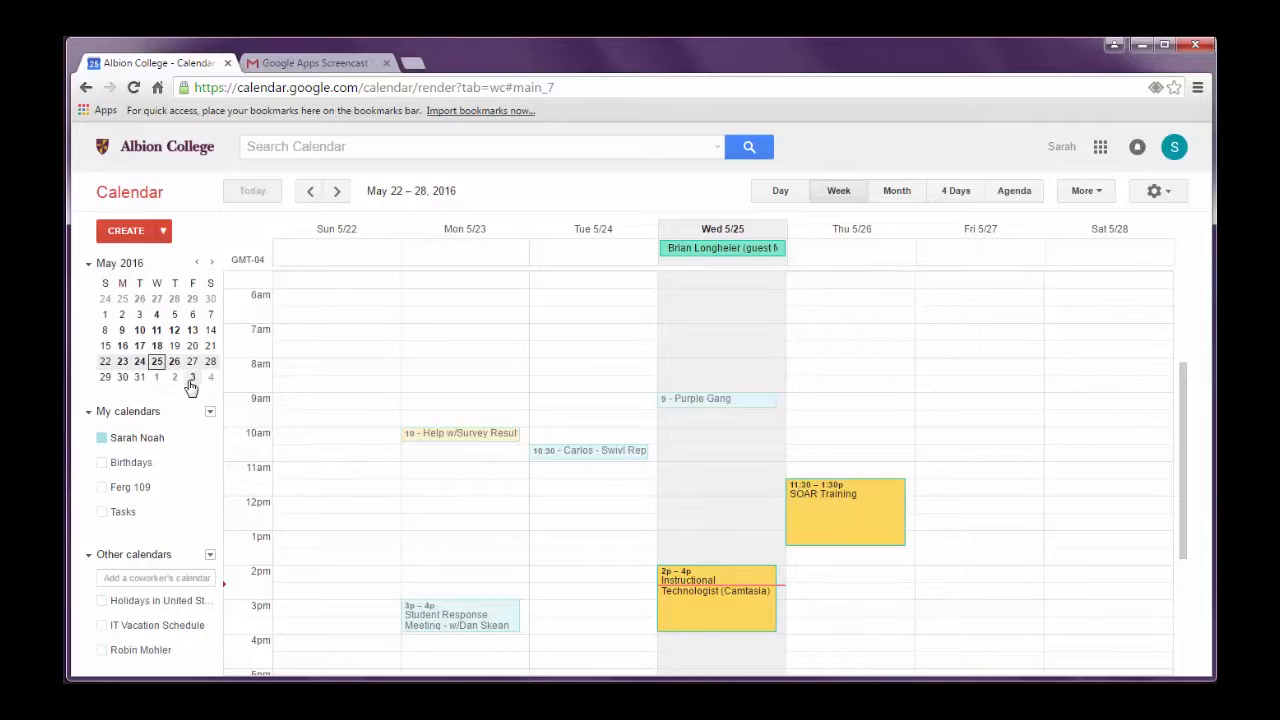
pyautogui.click(212, 264)
pyautogui.click(212, 264)
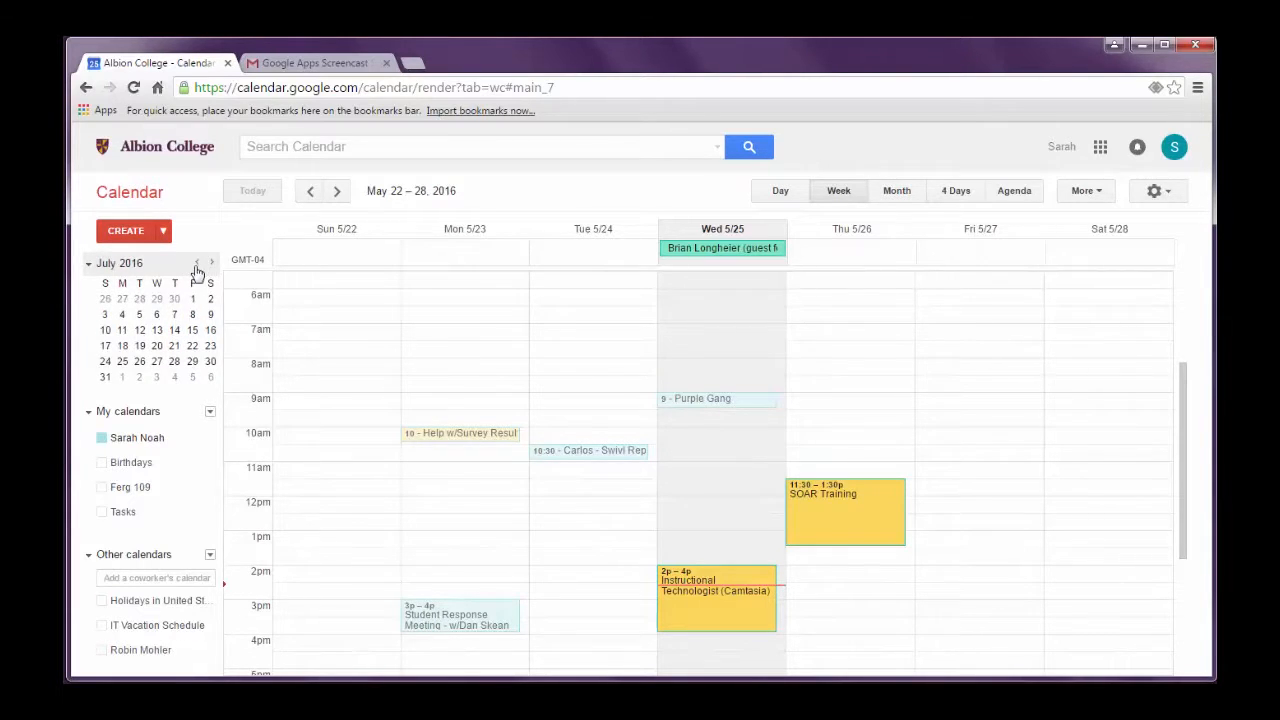
pyautogui.click(197, 263)
pyautogui.click(197, 263)
pyautogui.click(212, 264)
pyautogui.click(212, 264)
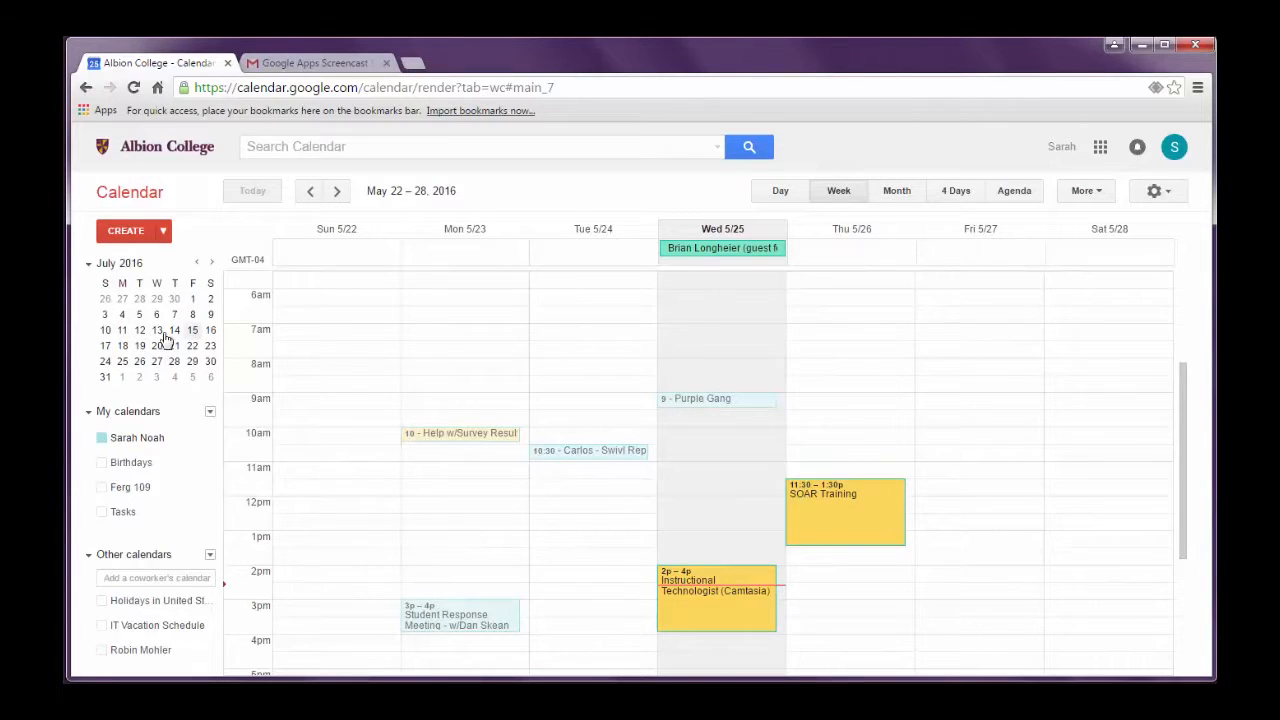
pyautogui.click(124, 334)
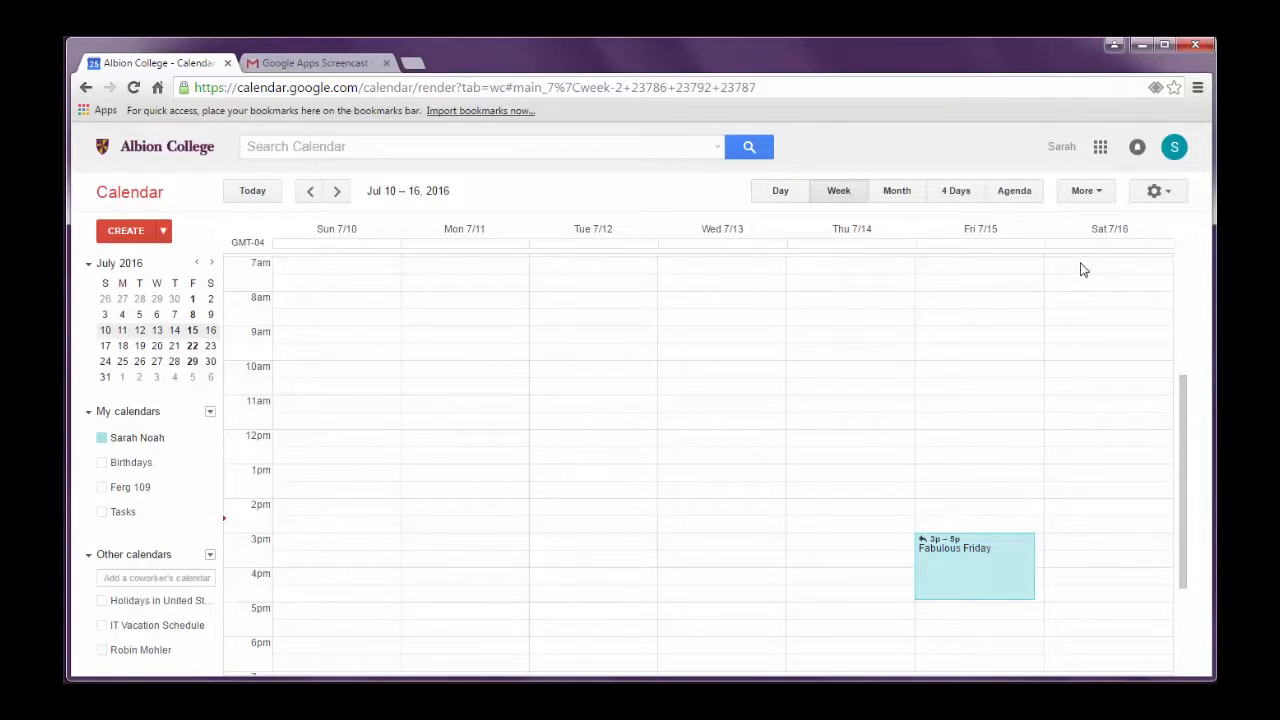
# View the calendar by Day, Week, Month and 4 Days, then return to the Week view
pyautogui.click(781, 192)
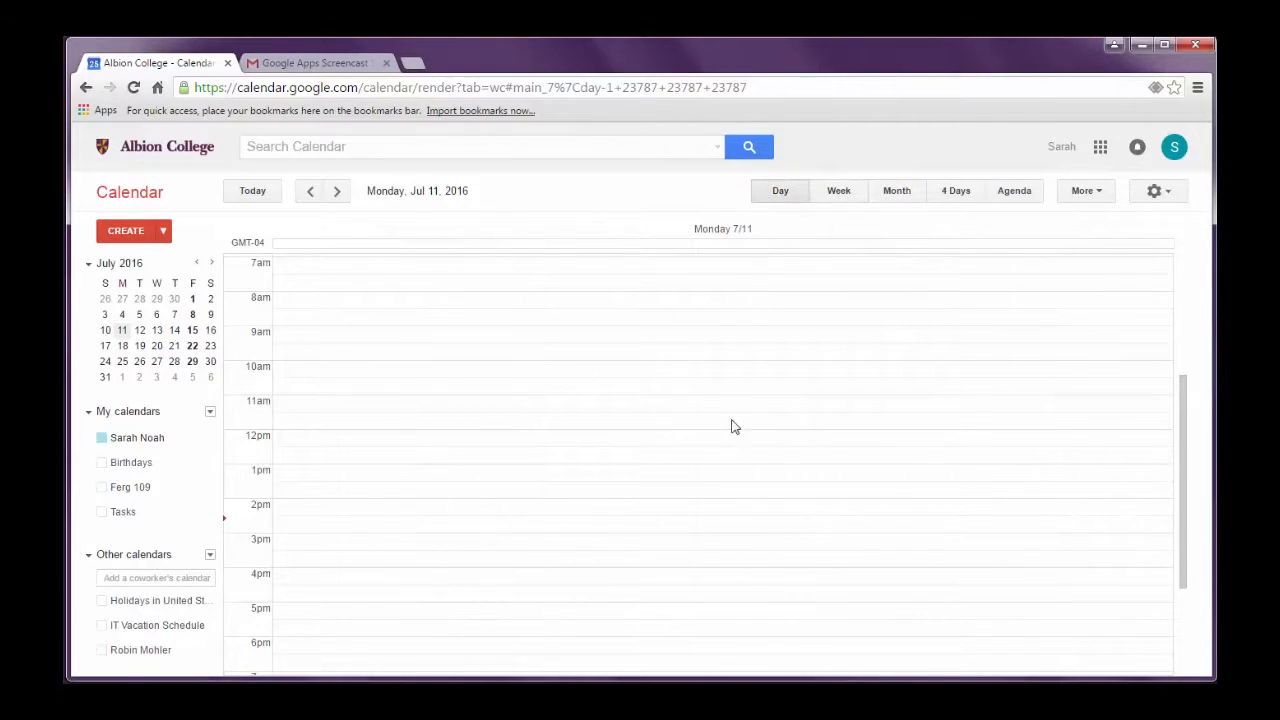
pyautogui.click(838, 194)
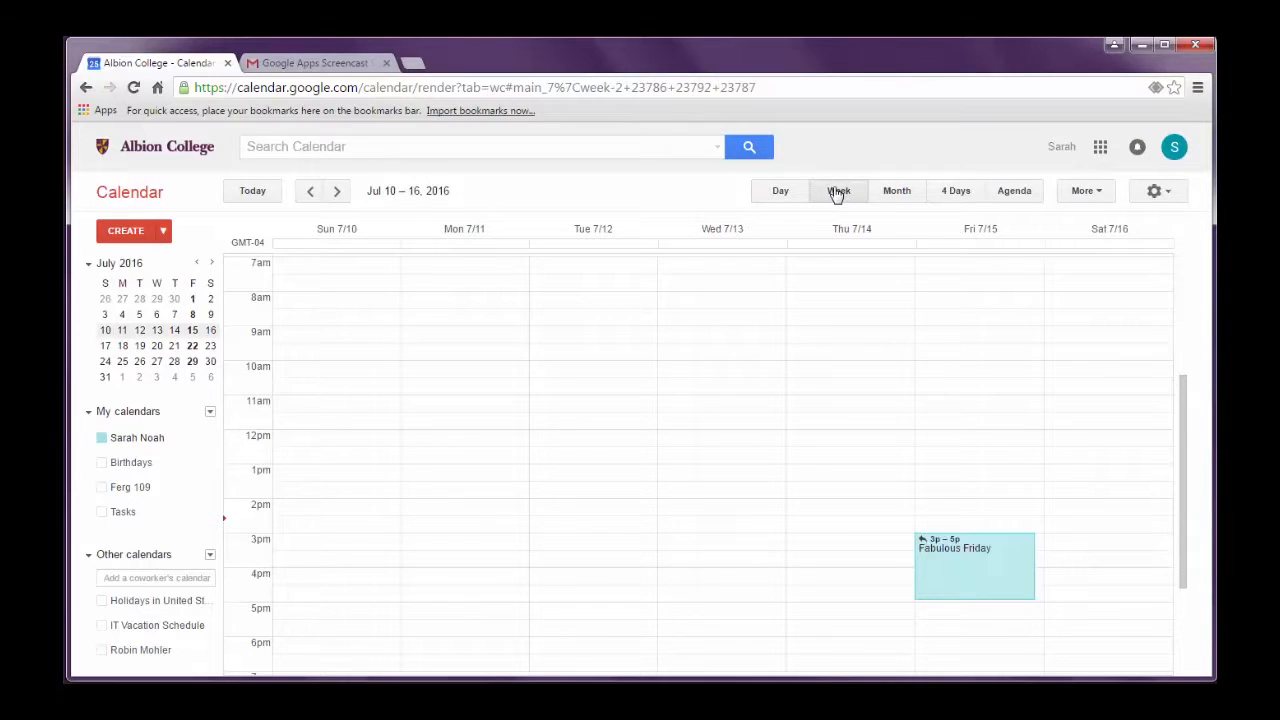
pyautogui.click(896, 194)
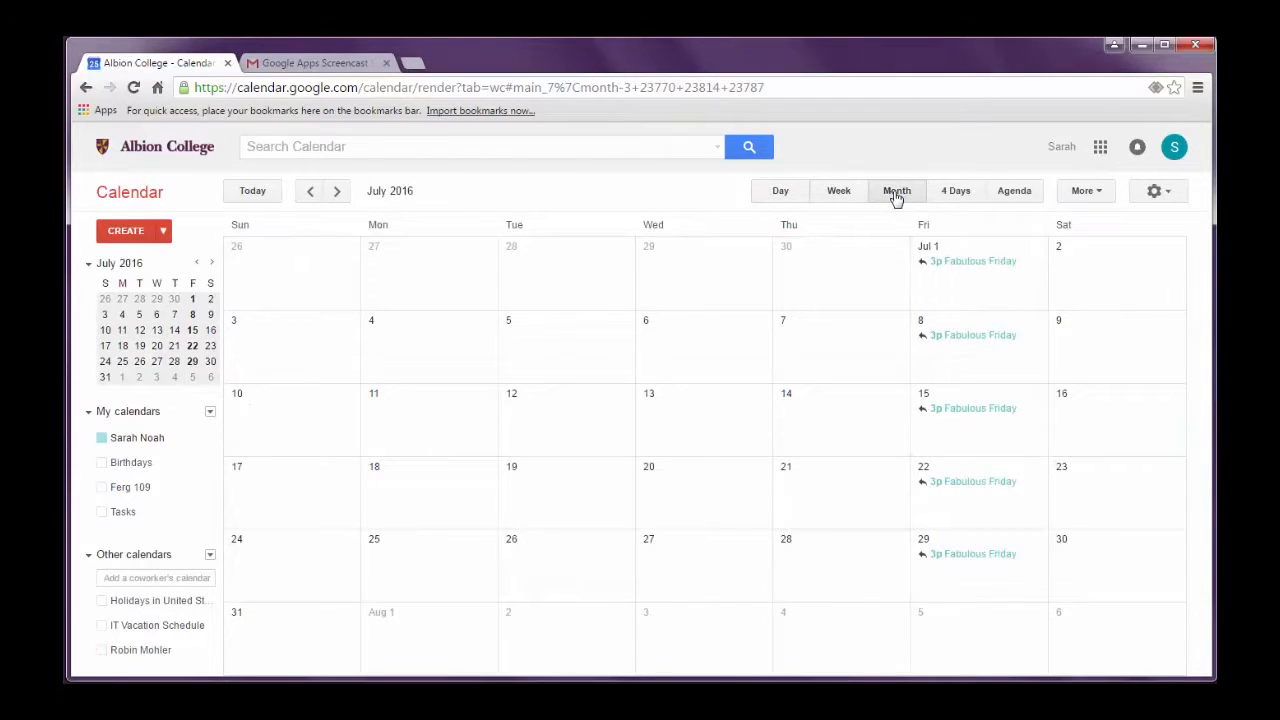
pyautogui.click(950, 192)
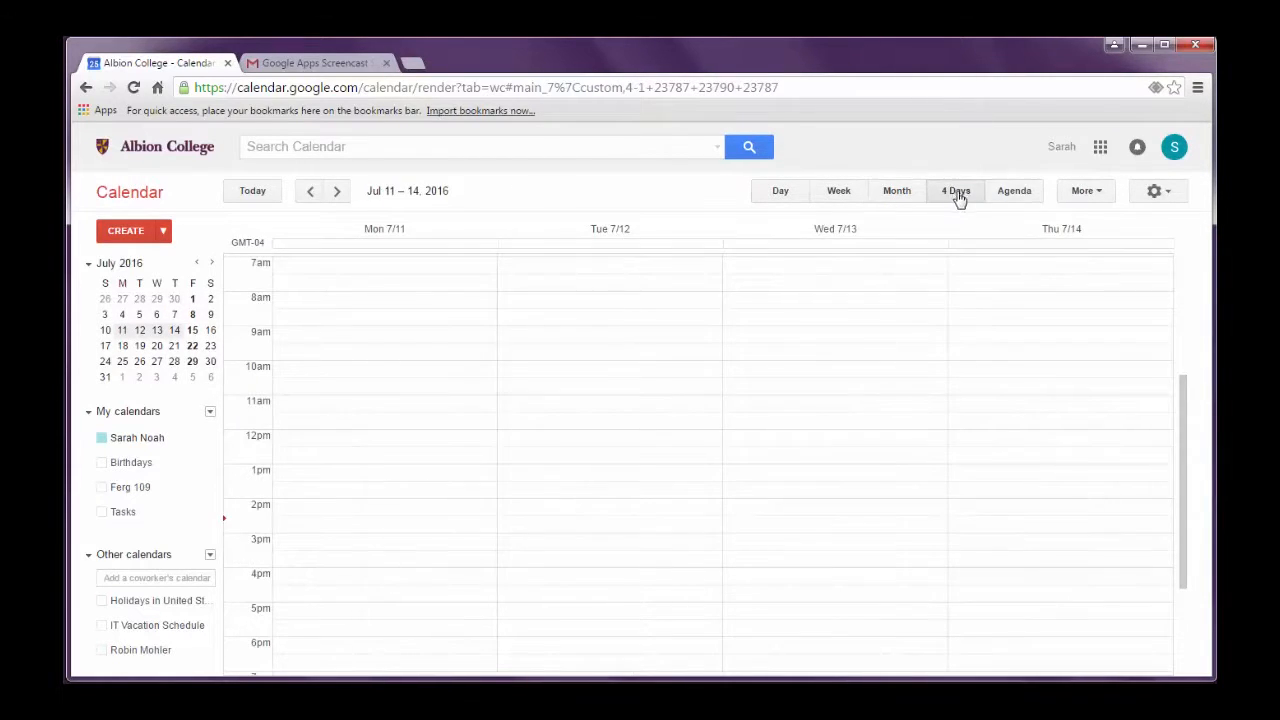
pyautogui.click(845, 193)
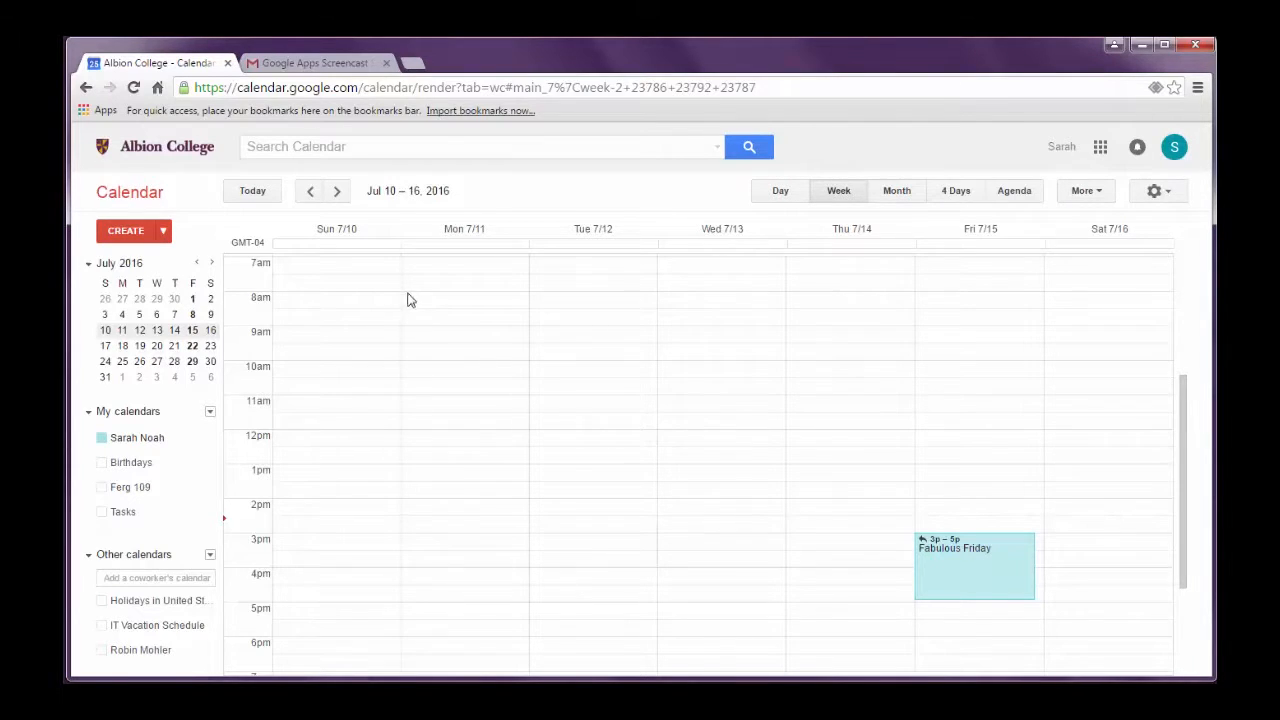
# Start a detailed event on Monday, July 11, from 10am to 11am and title it "Sample"
pyautogui.click(431, 375)
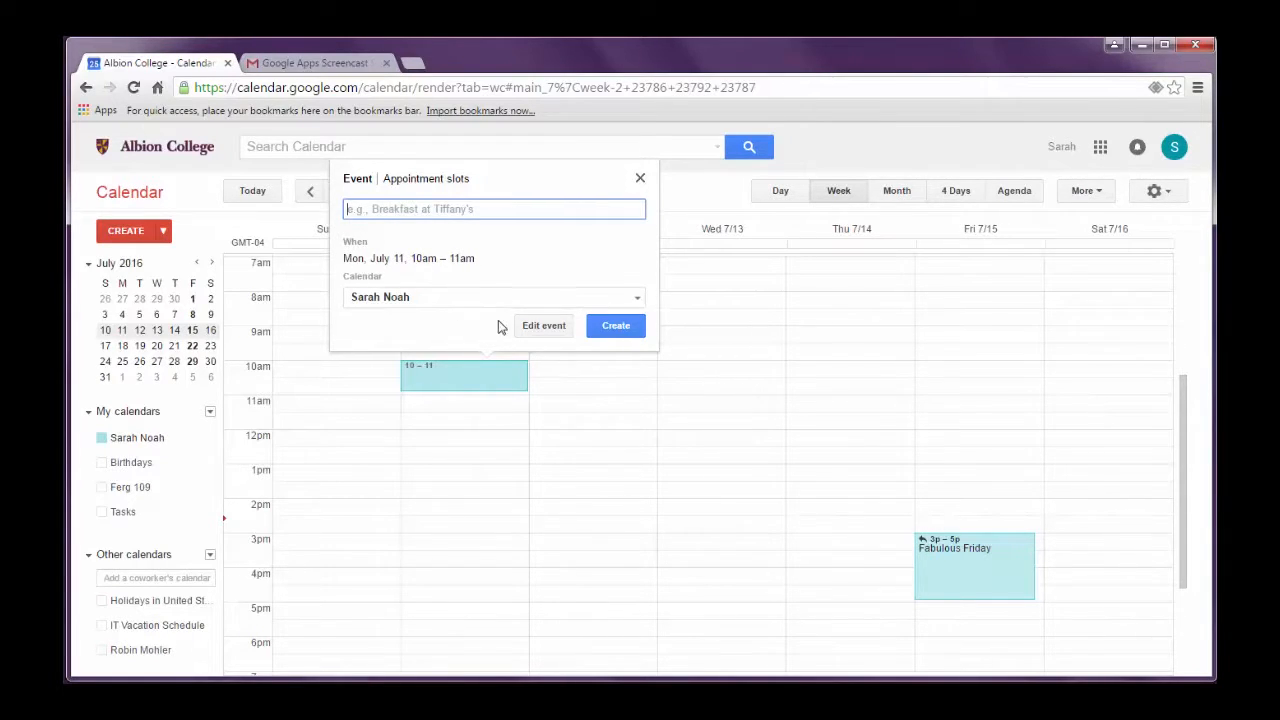
pyautogui.click(544, 327)
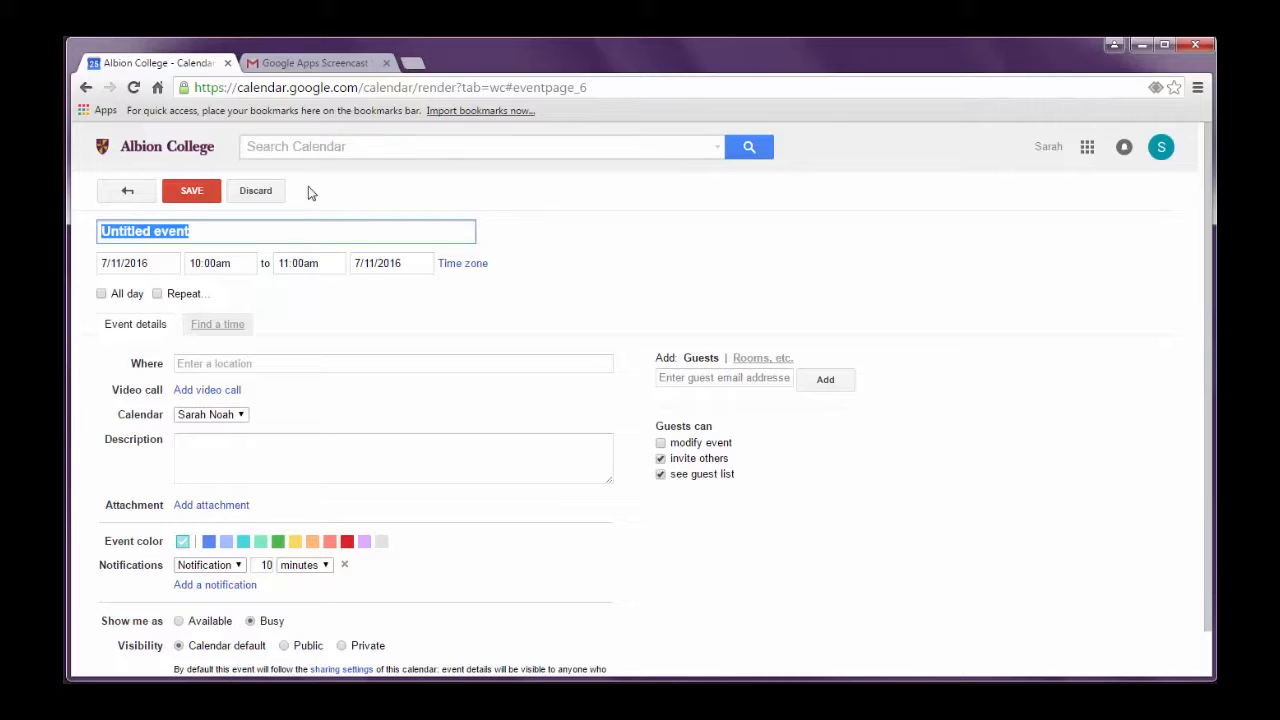
pyautogui.write('Sample')
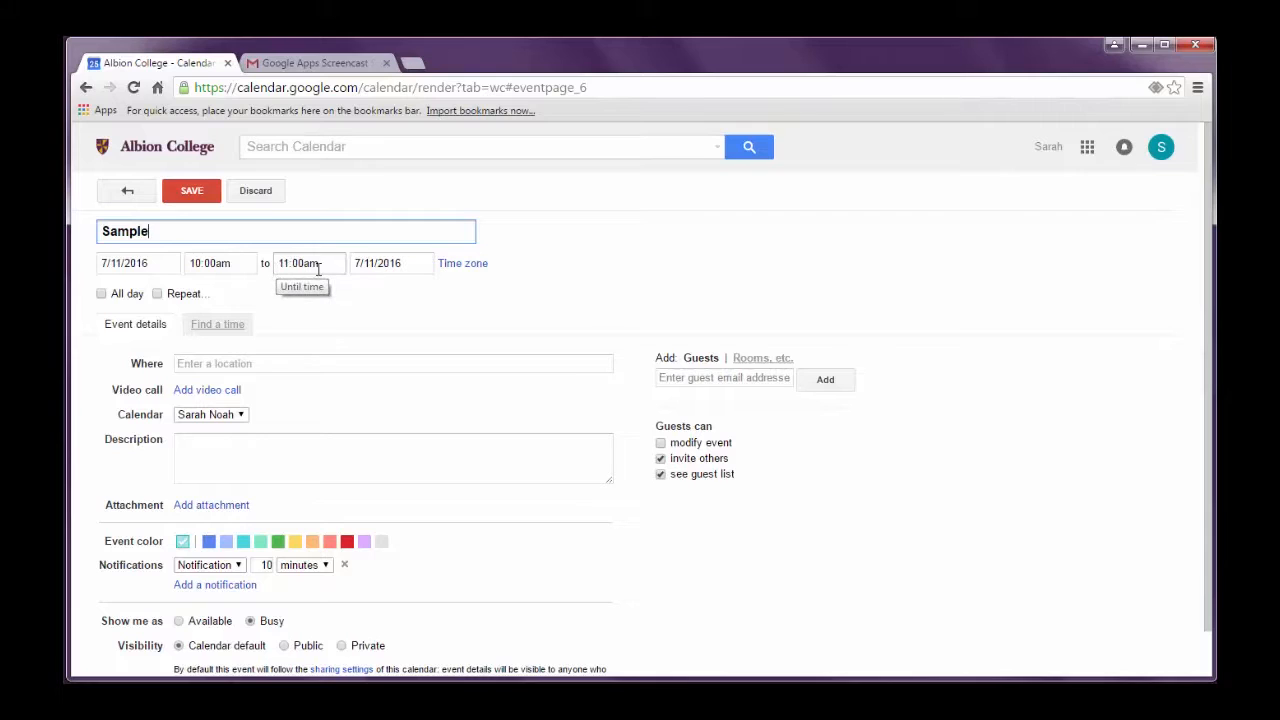
# Set the Sample event's end time to 10:45am
pyautogui.click(287, 262)
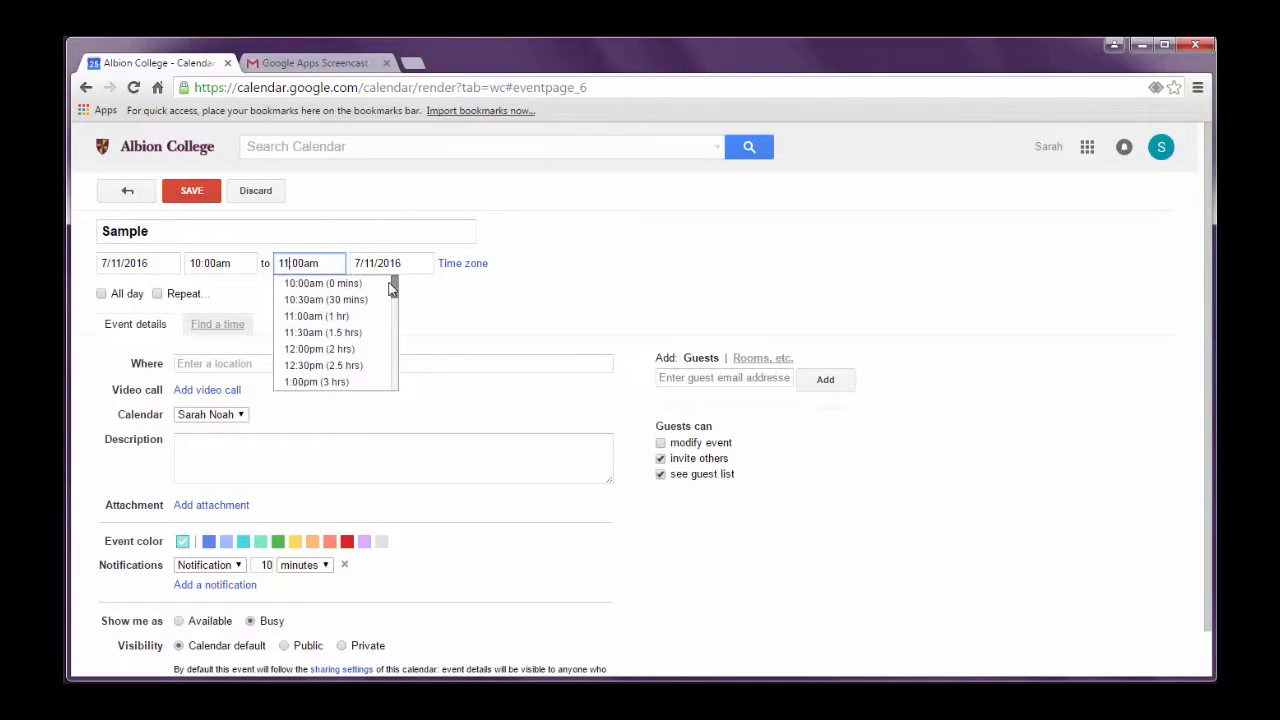
pyautogui.moveTo(397, 284)
pyautogui.mouseDown()
pyautogui.moveTo(397, 340)
pyautogui.moveTo(397, 283)
pyautogui.mouseUp()
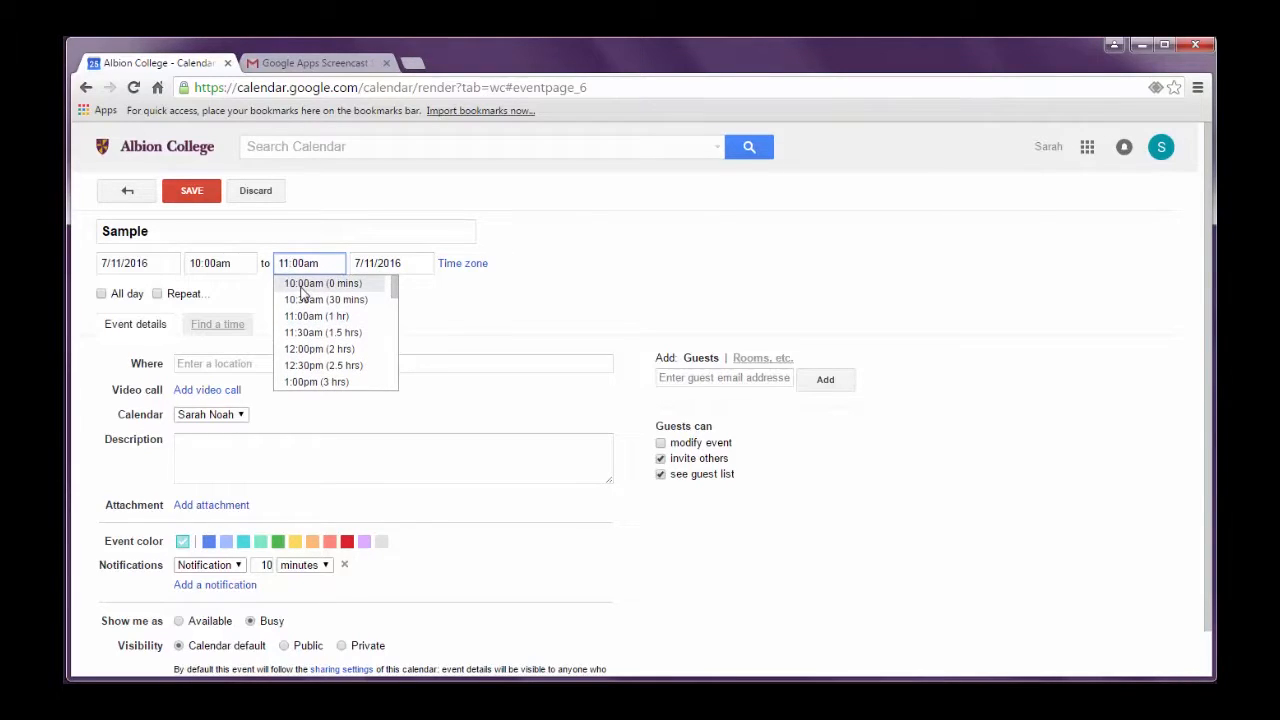
pyautogui.click(302, 286)
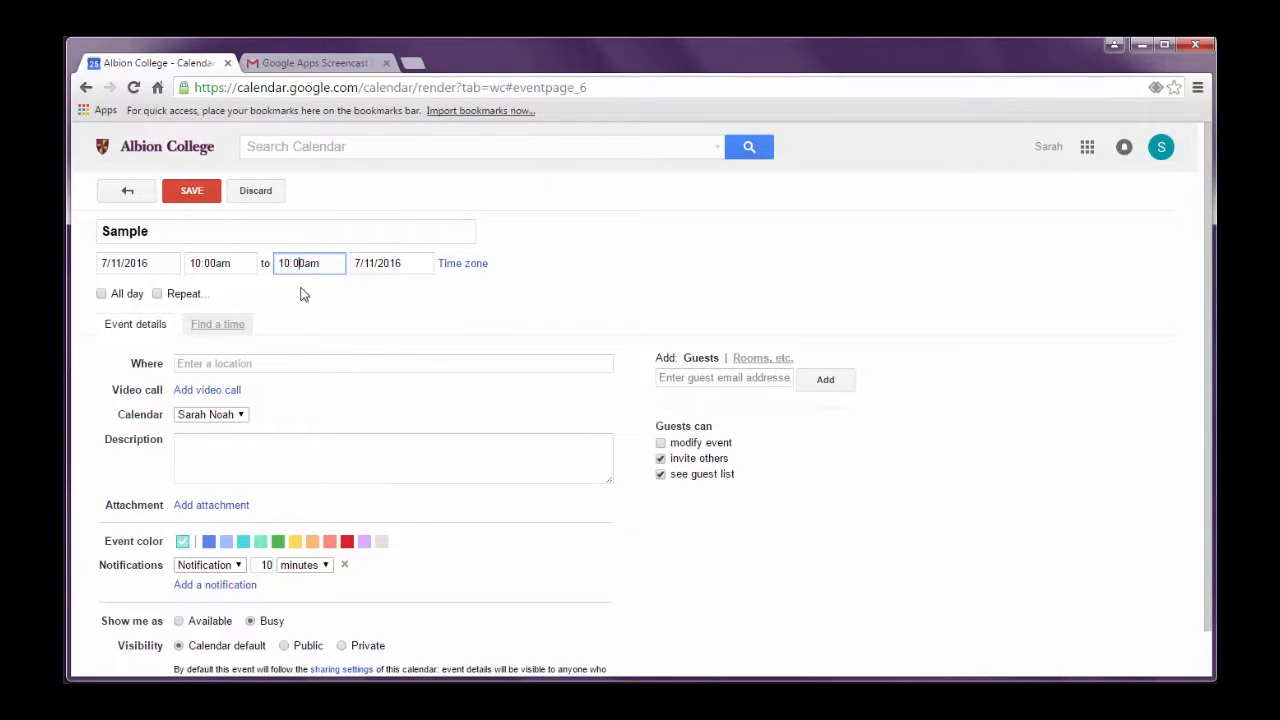
pyautogui.press('BackSpace')
pyautogui.press('BackSpace')
pyautogui.press('BackSpace')
pyautogui.write(':45')
pyautogui.click(537, 297)
# Enter the organizer's office as the event's location
pyautogui.click(291, 364)
pyautogui.write('S')
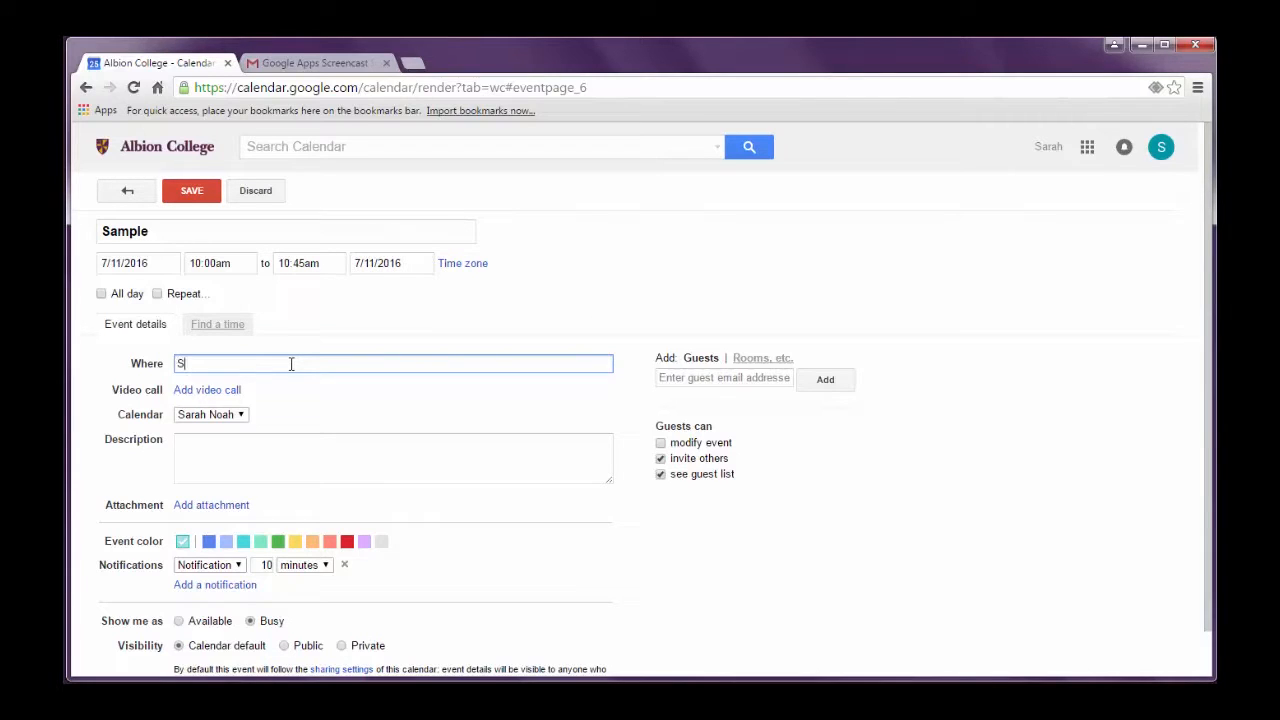
pyautogui.write("arah's Office")
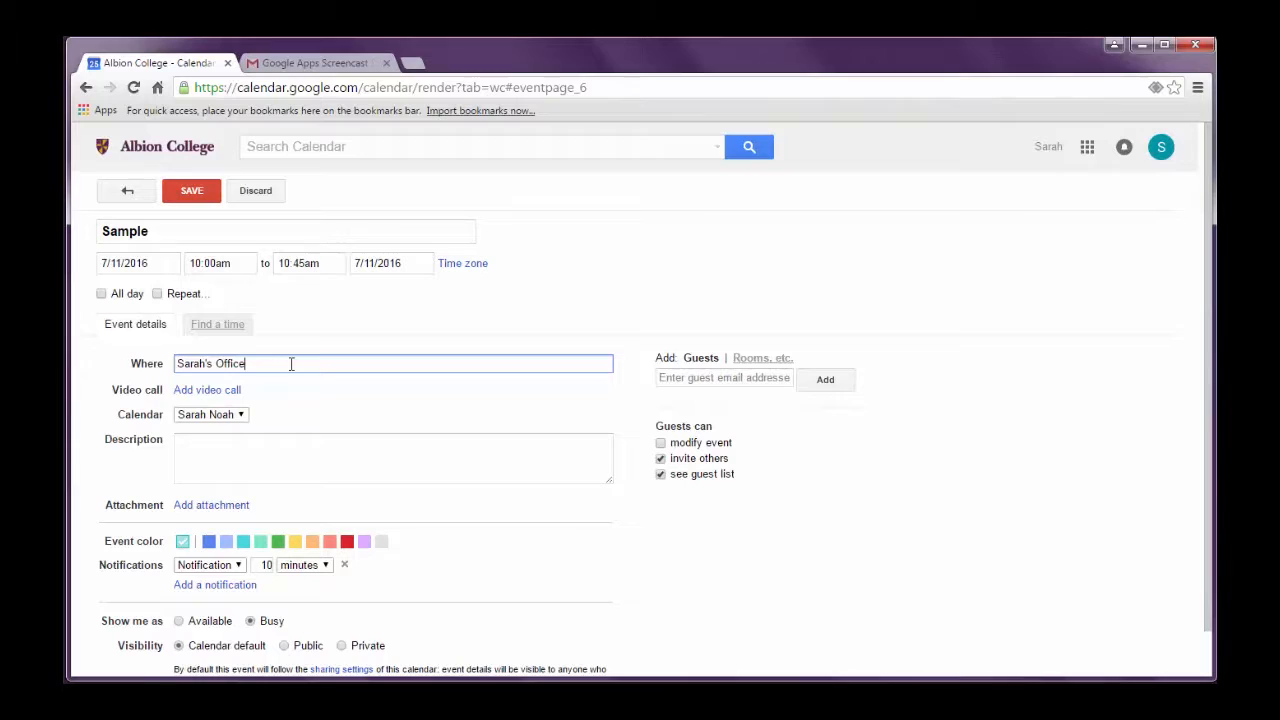
pyautogui.click(339, 304)
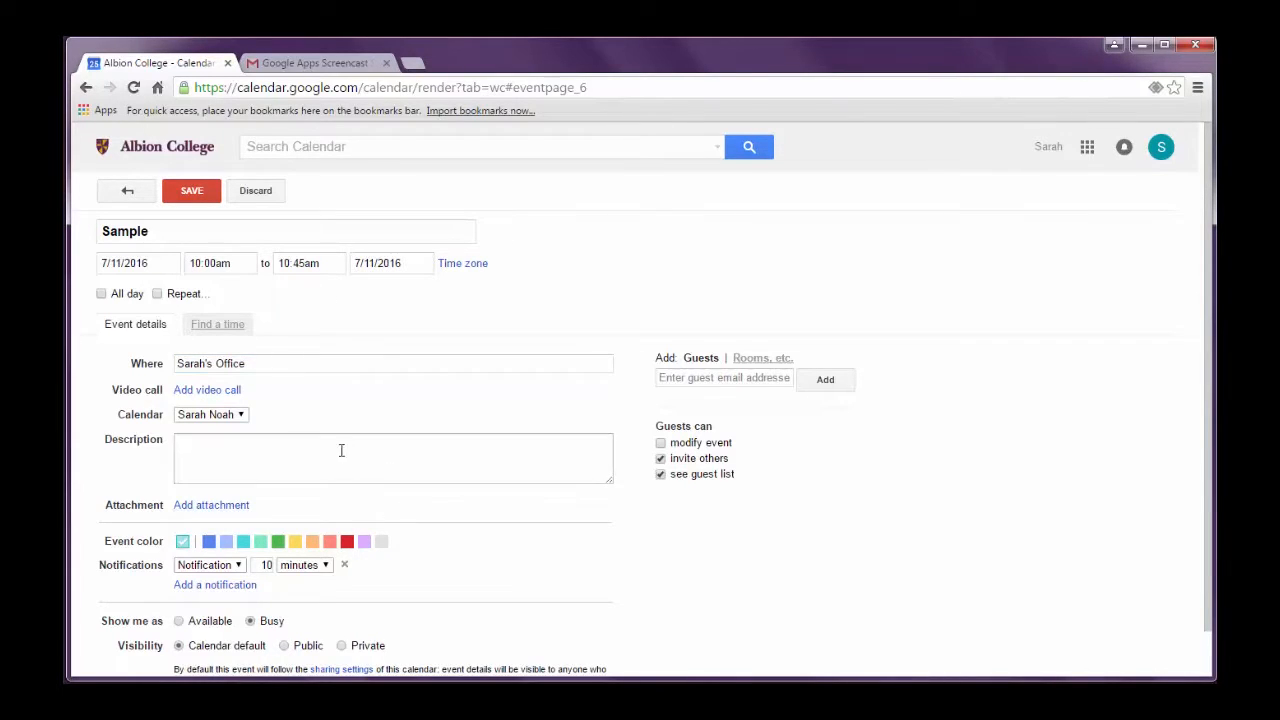
# Choose the account owner's calendar for the event and enter "Sample" as its description
pyautogui.click(240, 416)
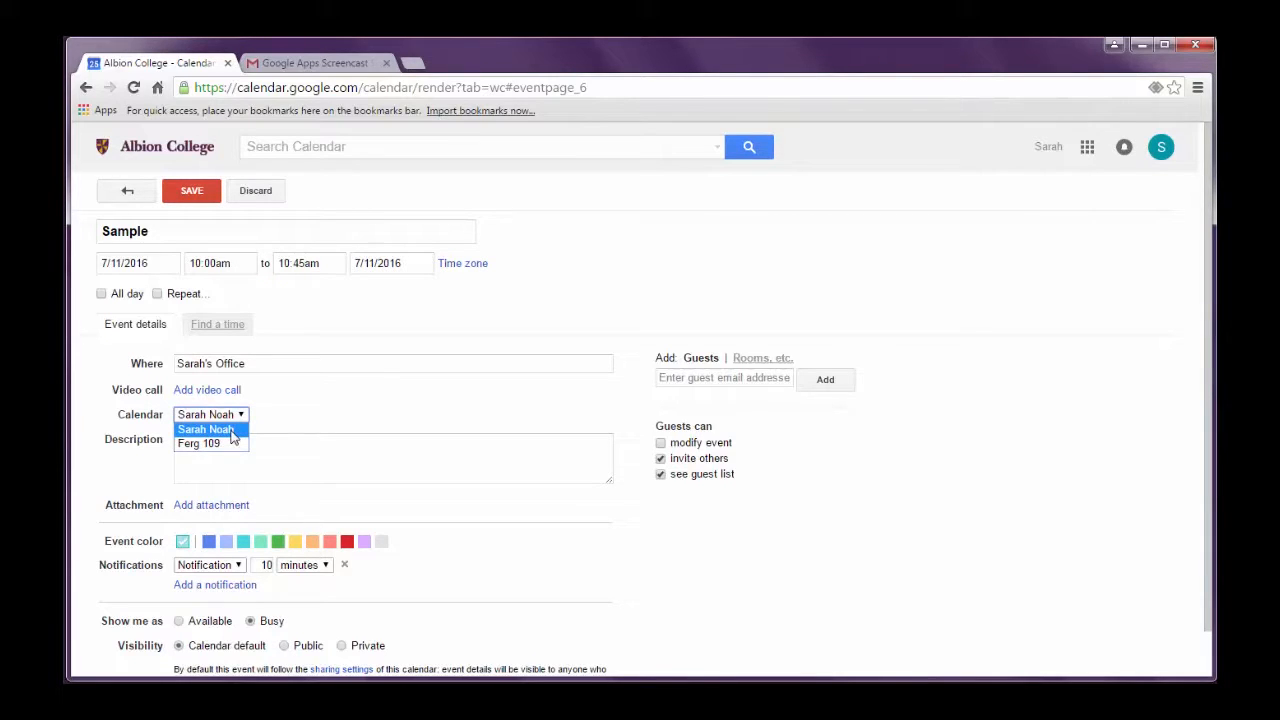
pyautogui.click(231, 433)
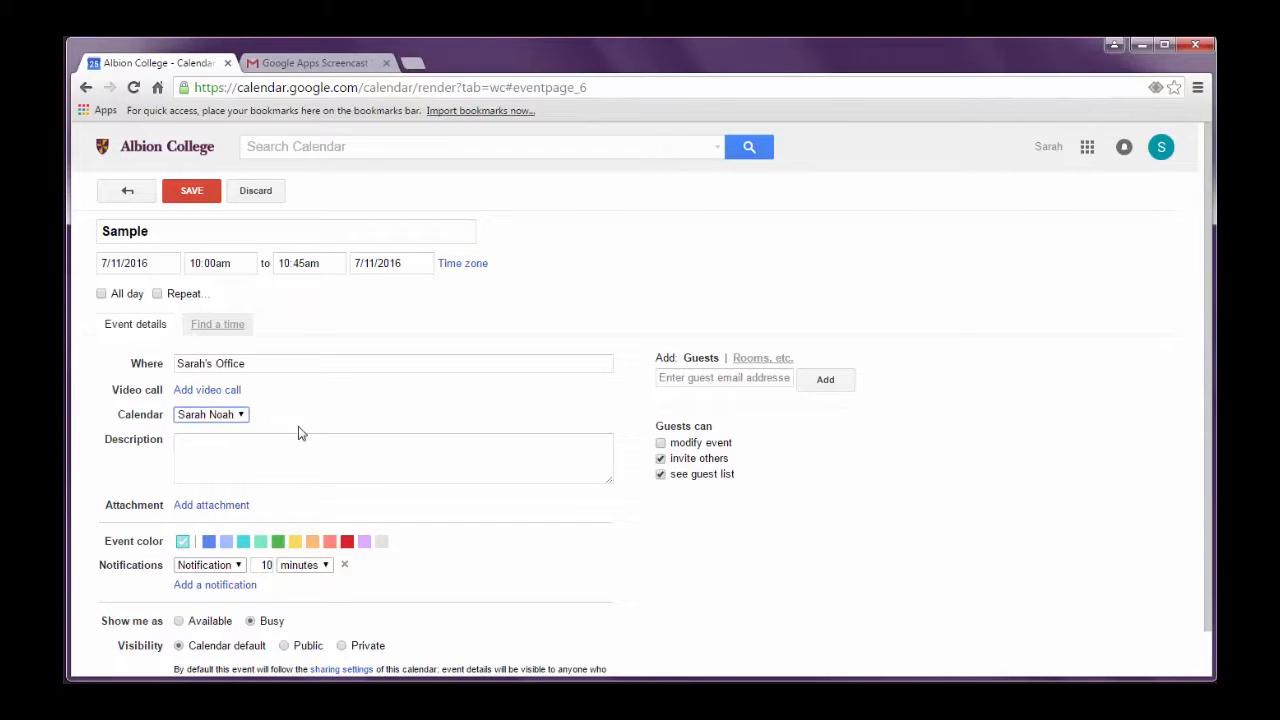
pyautogui.click(258, 457)
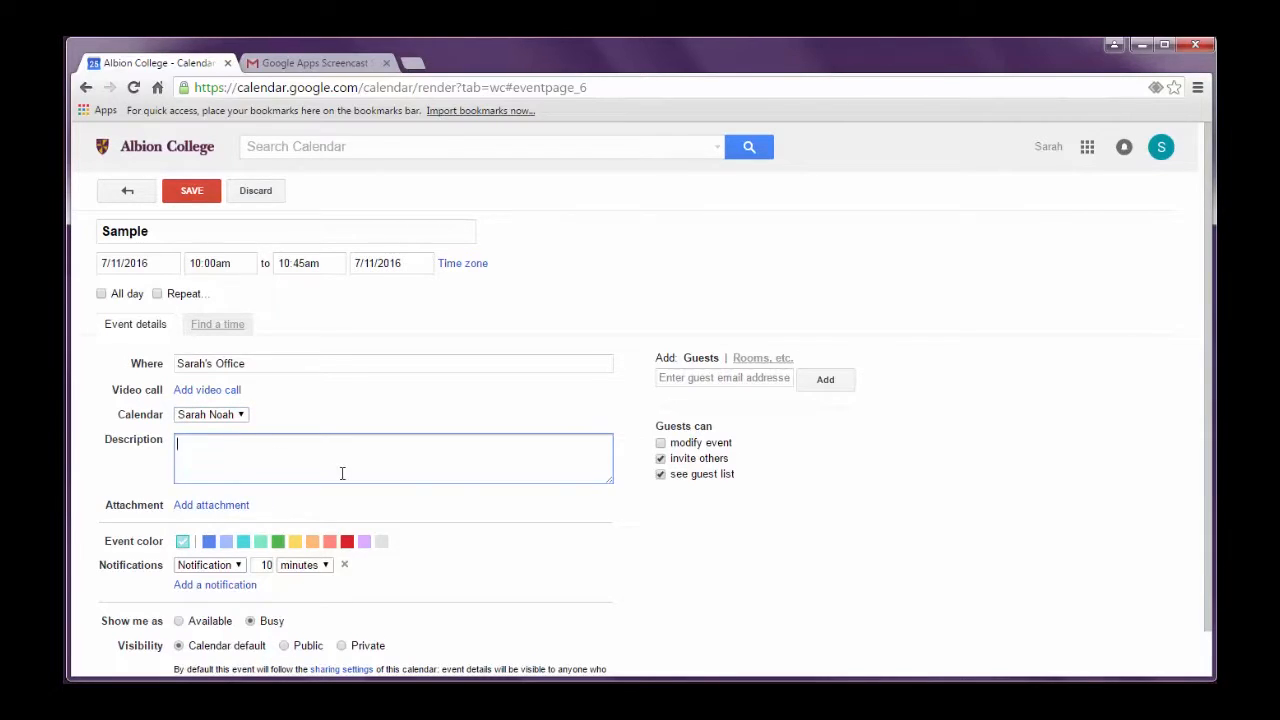
pyautogui.write('Sample')
pyautogui.click(377, 411)
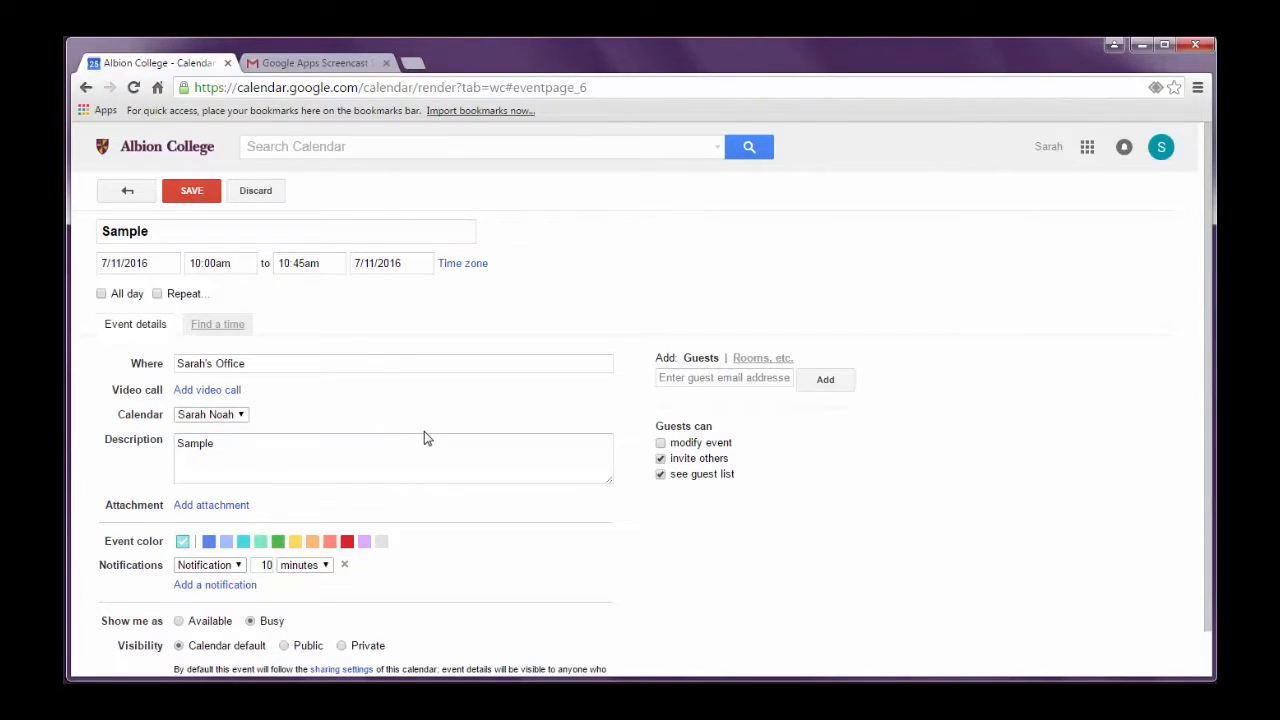
# Set the Sample event's color to green and show the calendar owner as Busy during it
pyautogui.scroll(-1, 424, 431)
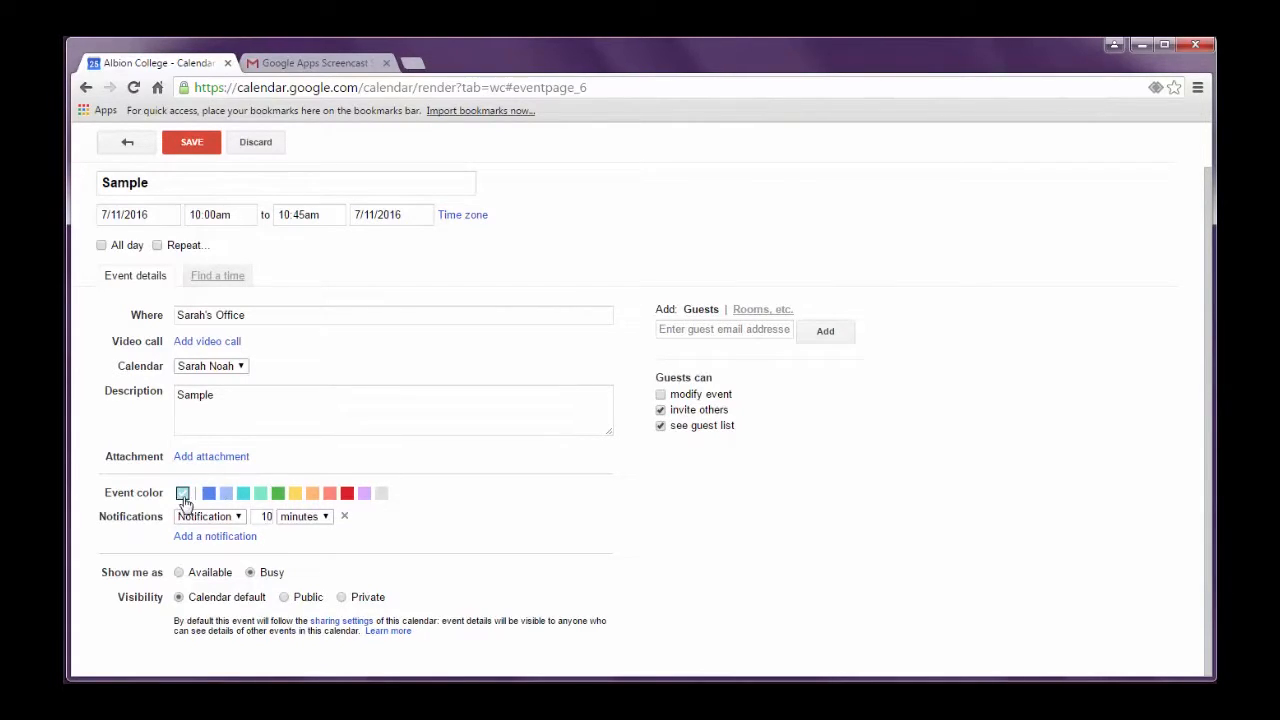
pyautogui.click(278, 493)
pyautogui.scroll(1, 279, 546)
pyautogui.scroll(1, 279, 546)
pyautogui.scroll(-1, 250, 580)
pyautogui.click(179, 574)
pyautogui.click(251, 572)
# Add the account owner as a guest of the Sample event and save the event
pyautogui.click(691, 334)
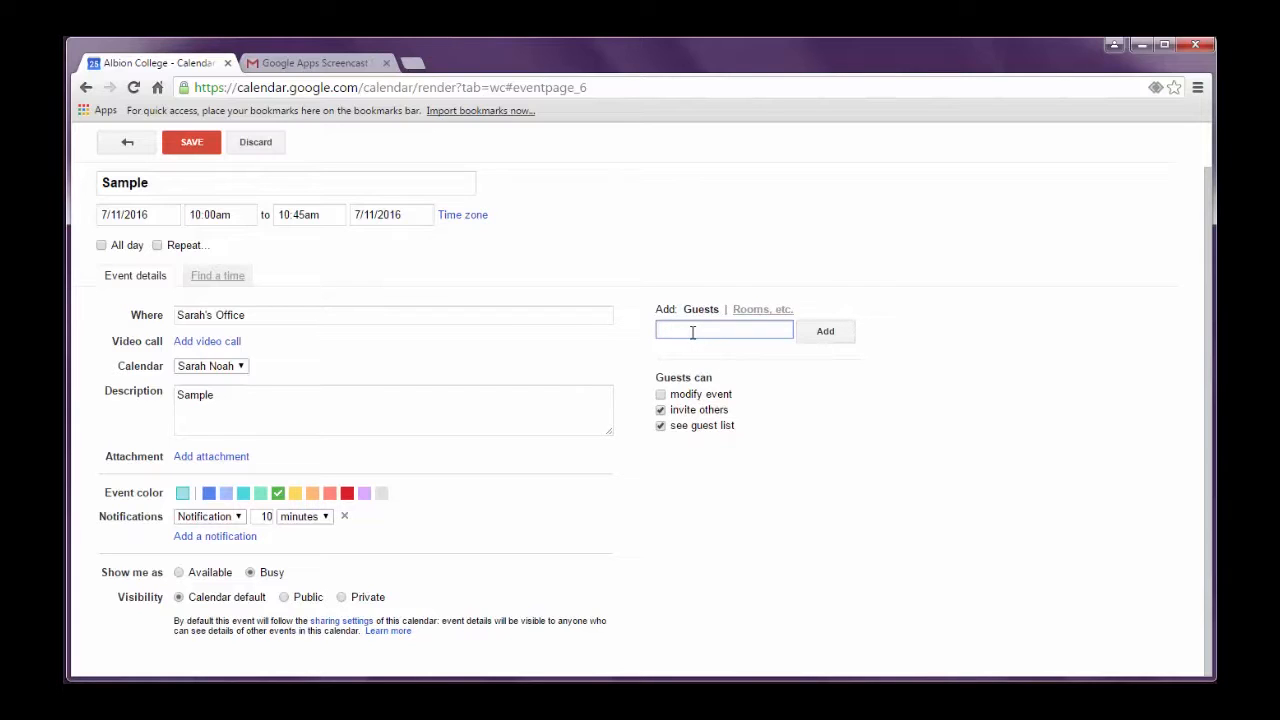
pyautogui.write('Sara')
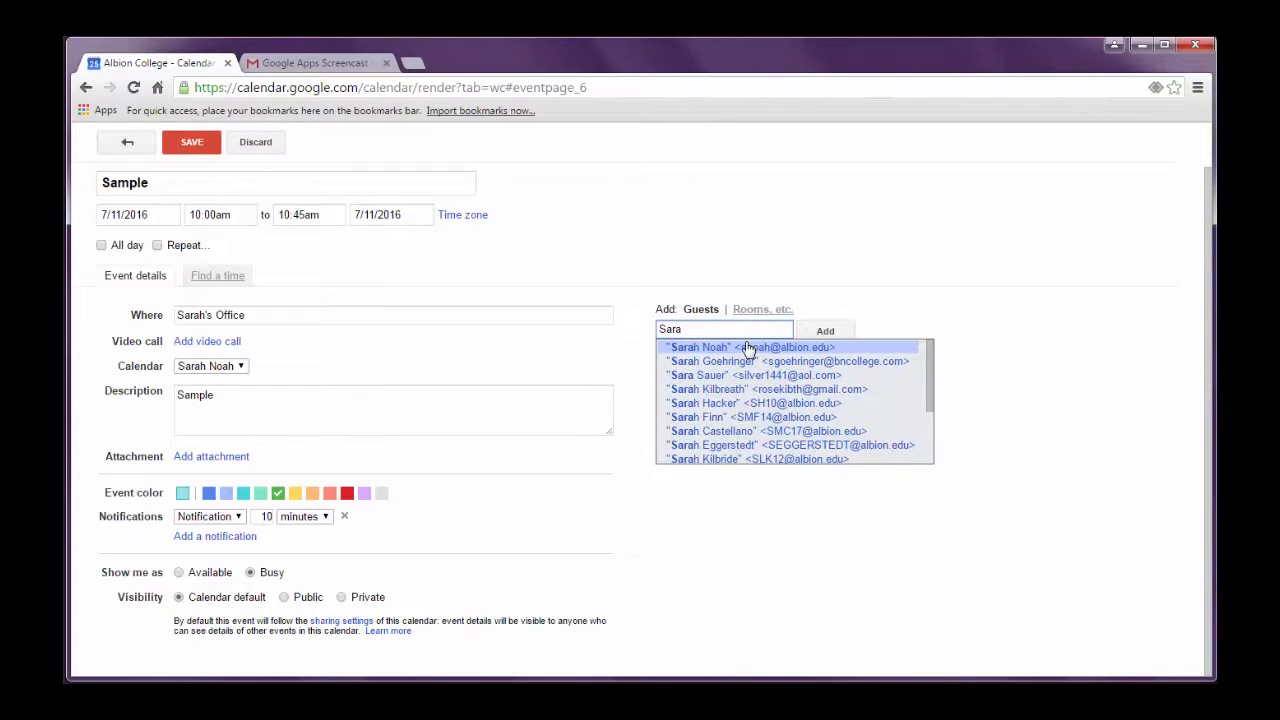
pyautogui.click(738, 347)
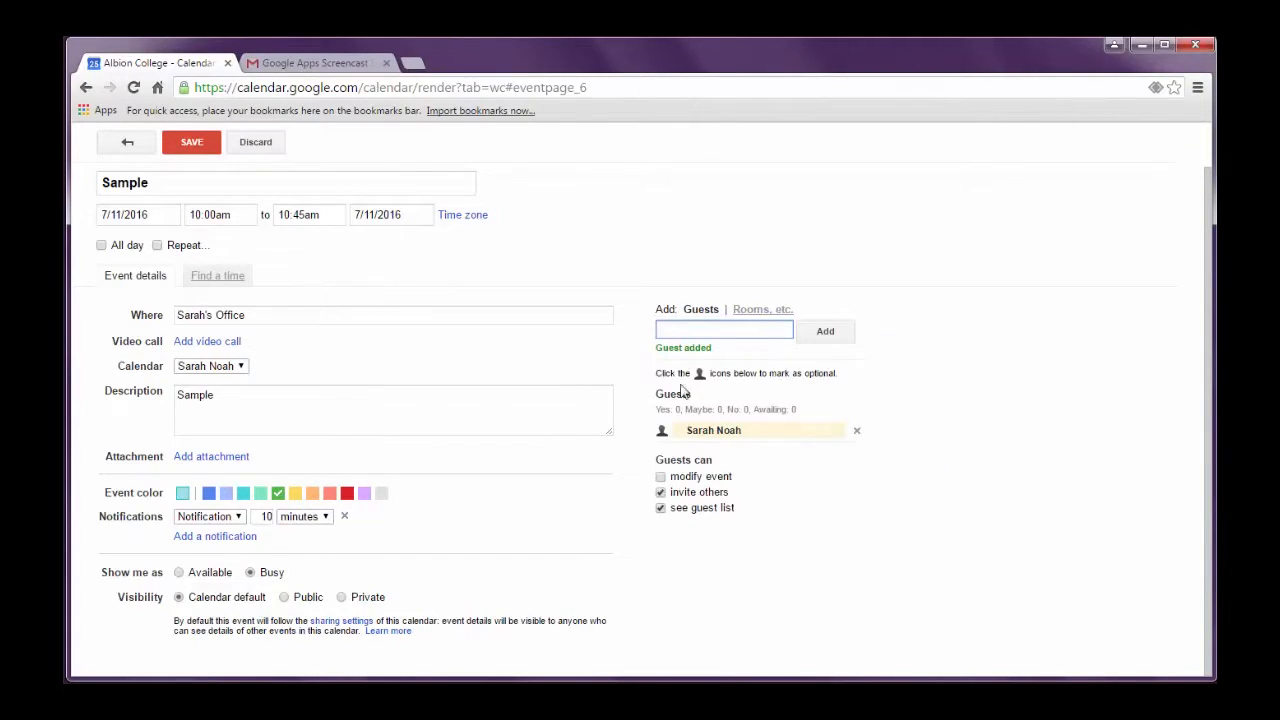
pyautogui.moveTo(735, 440)
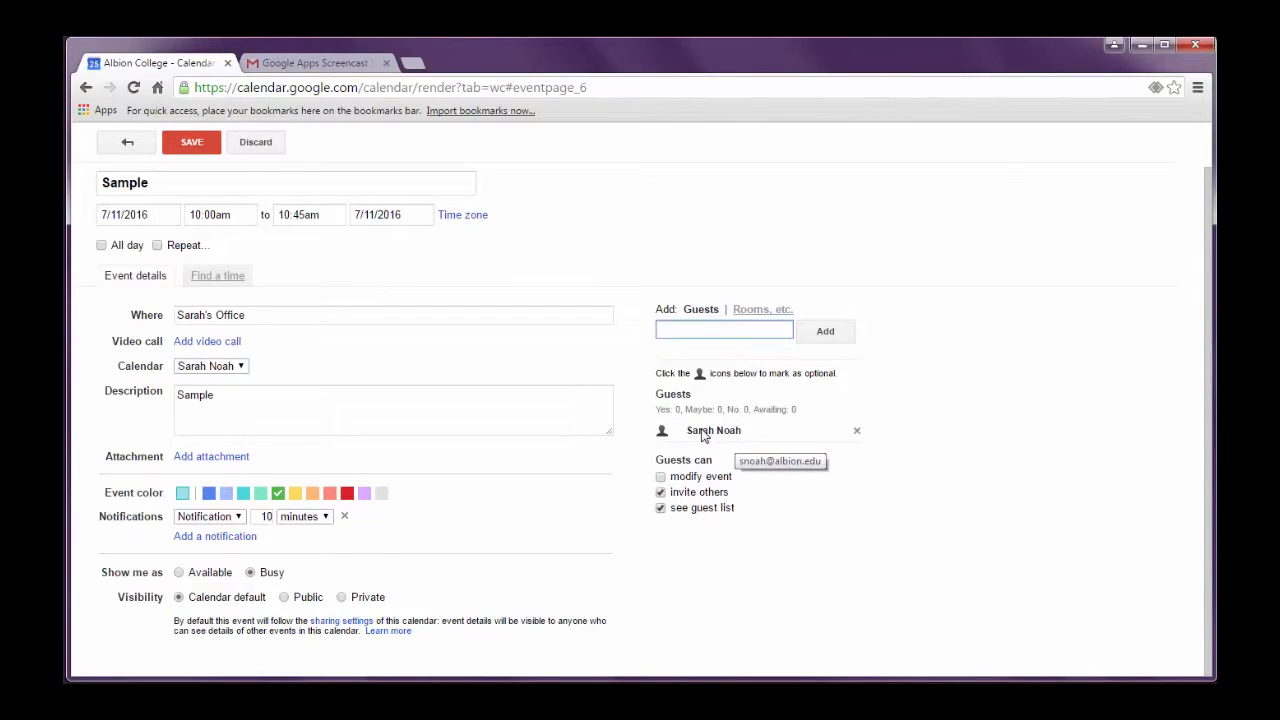
pyautogui.scroll(1, 683, 480)
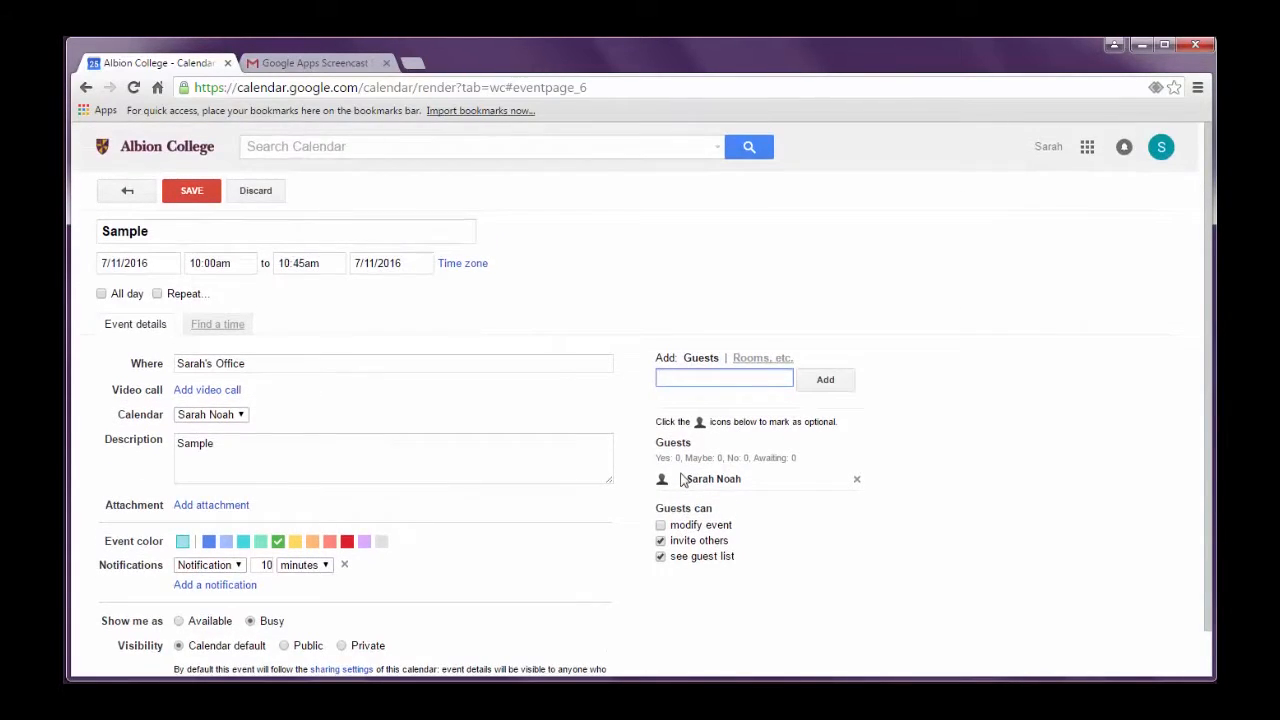
pyautogui.scroll(-1, 683, 480)
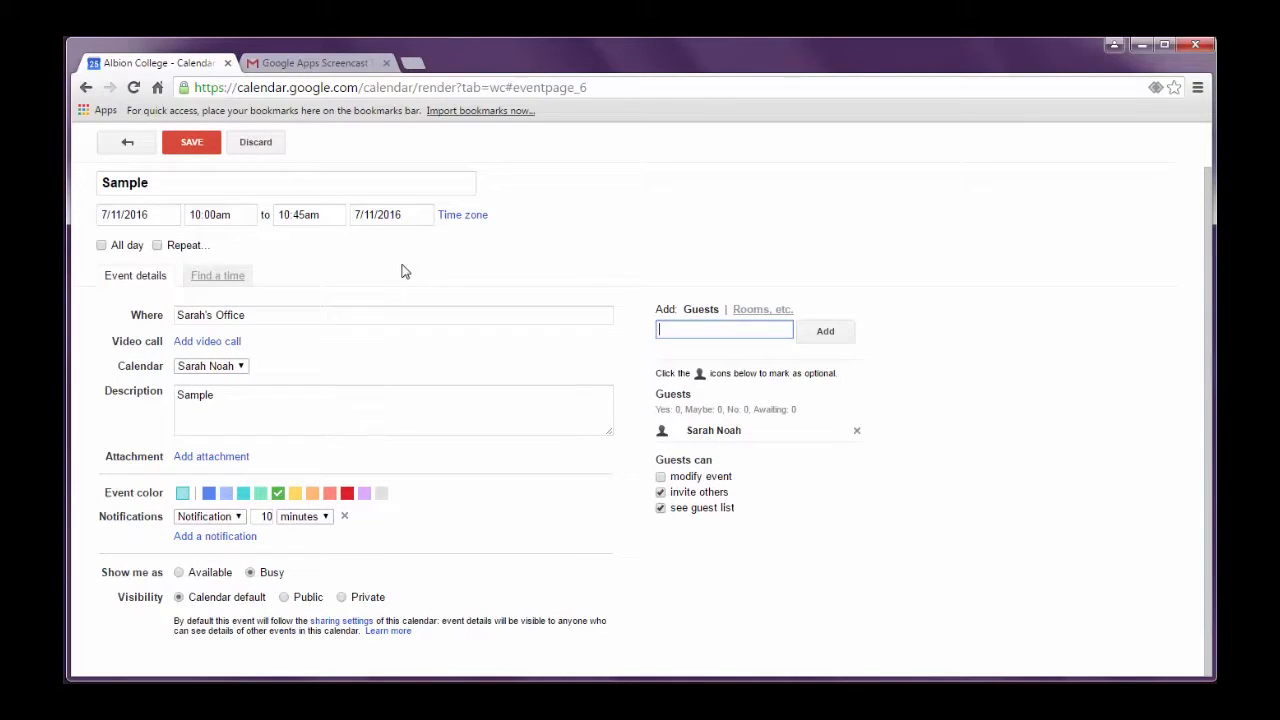
pyautogui.scroll(1, 670, 450)
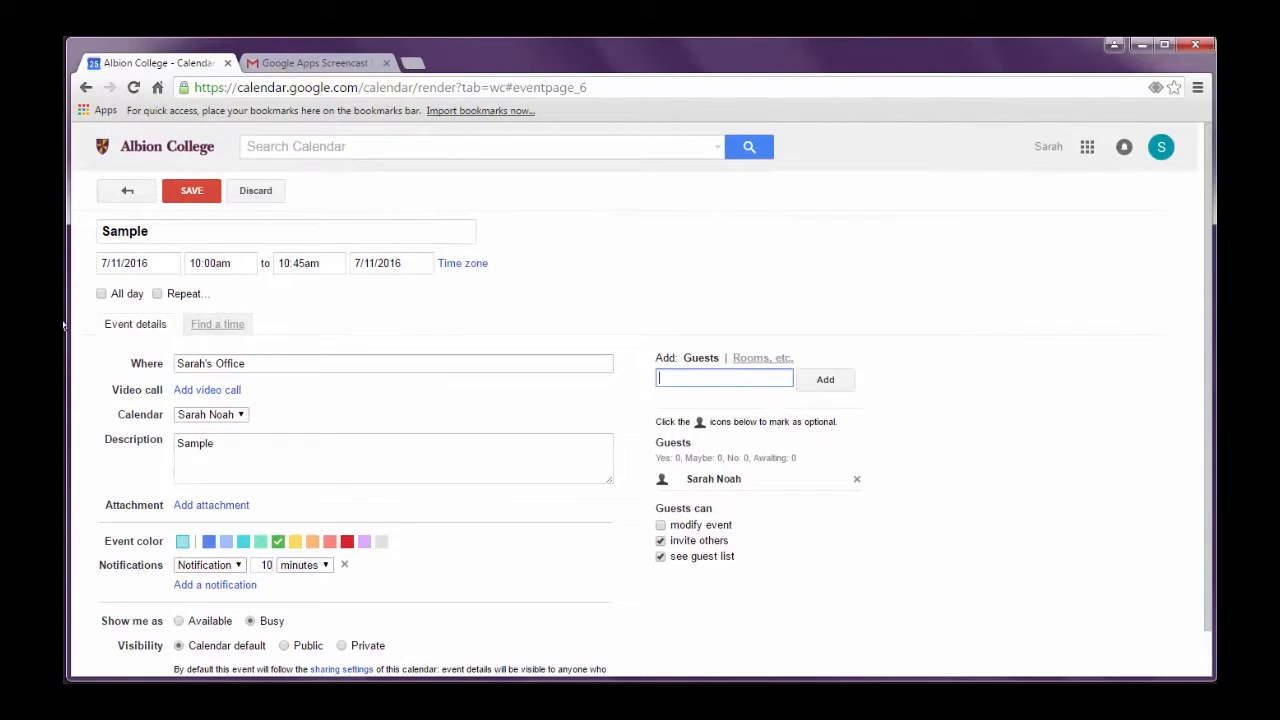
pyautogui.click(193, 195)
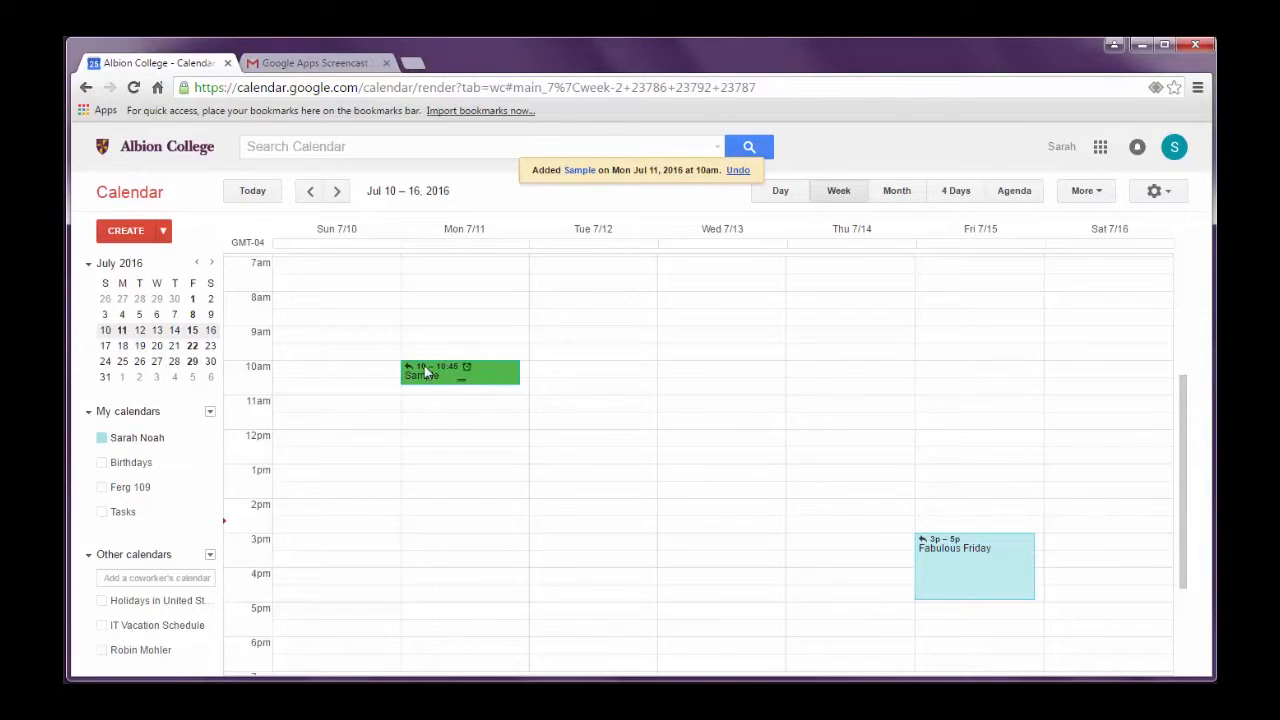
# Reply No to the Sample event on Monday, July 11, and delete it from the calendar
pyautogui.click(445, 375)
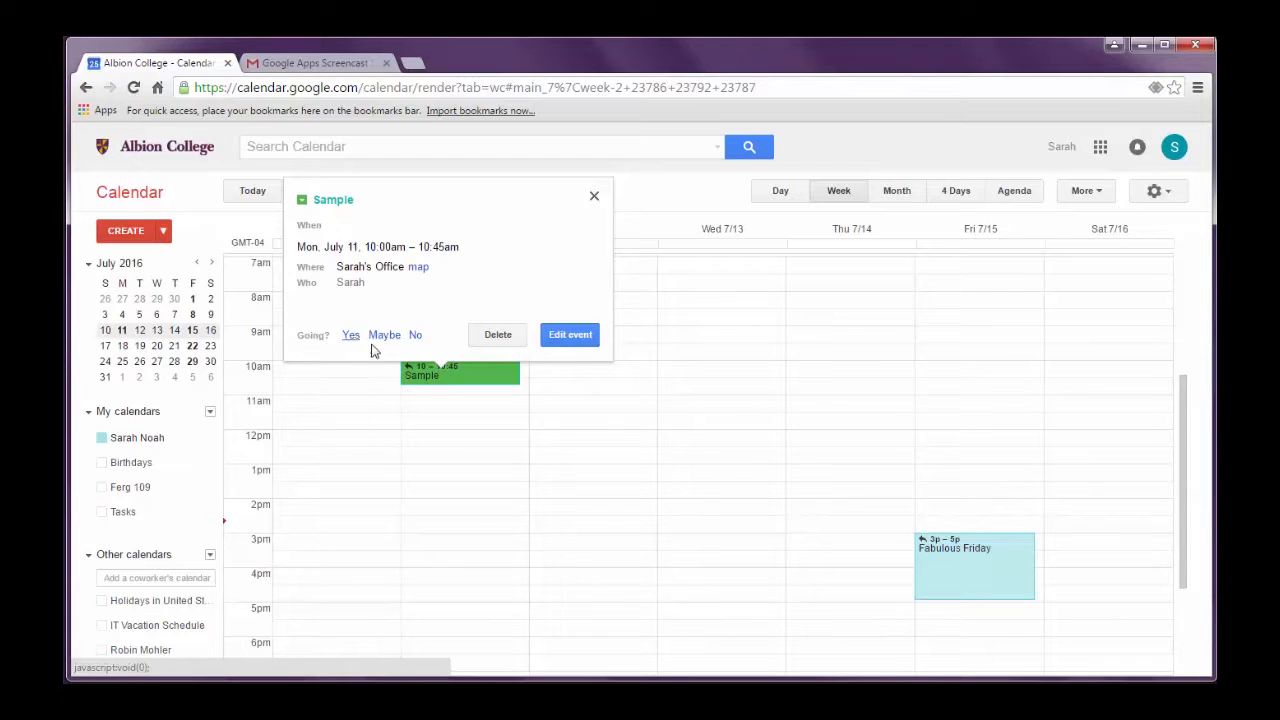
pyautogui.click(415, 337)
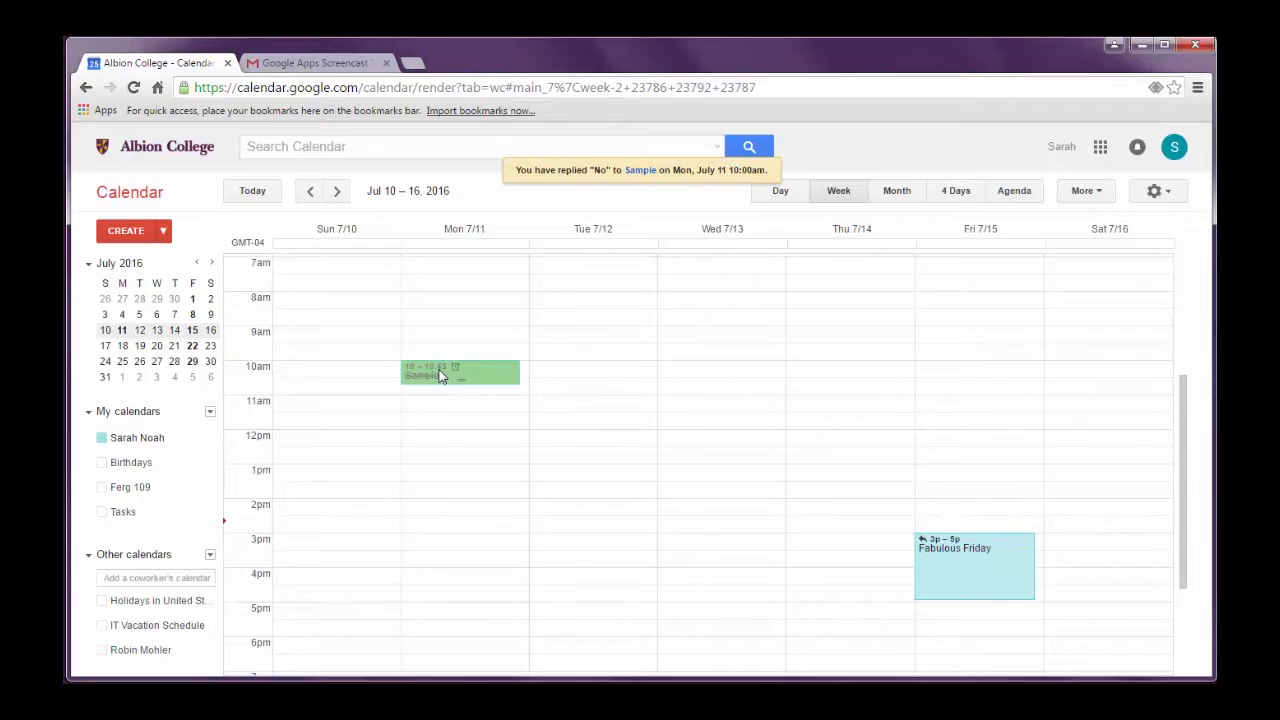
pyautogui.click(440, 376)
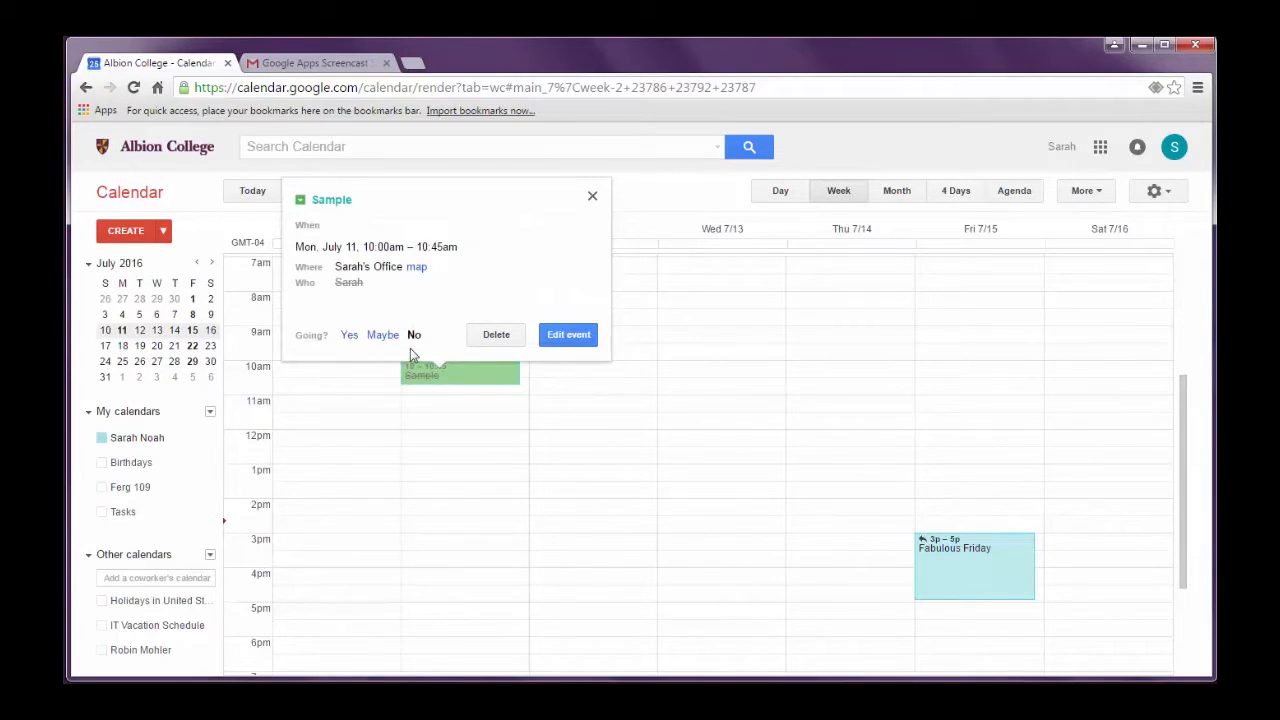
pyautogui.click(504, 338)
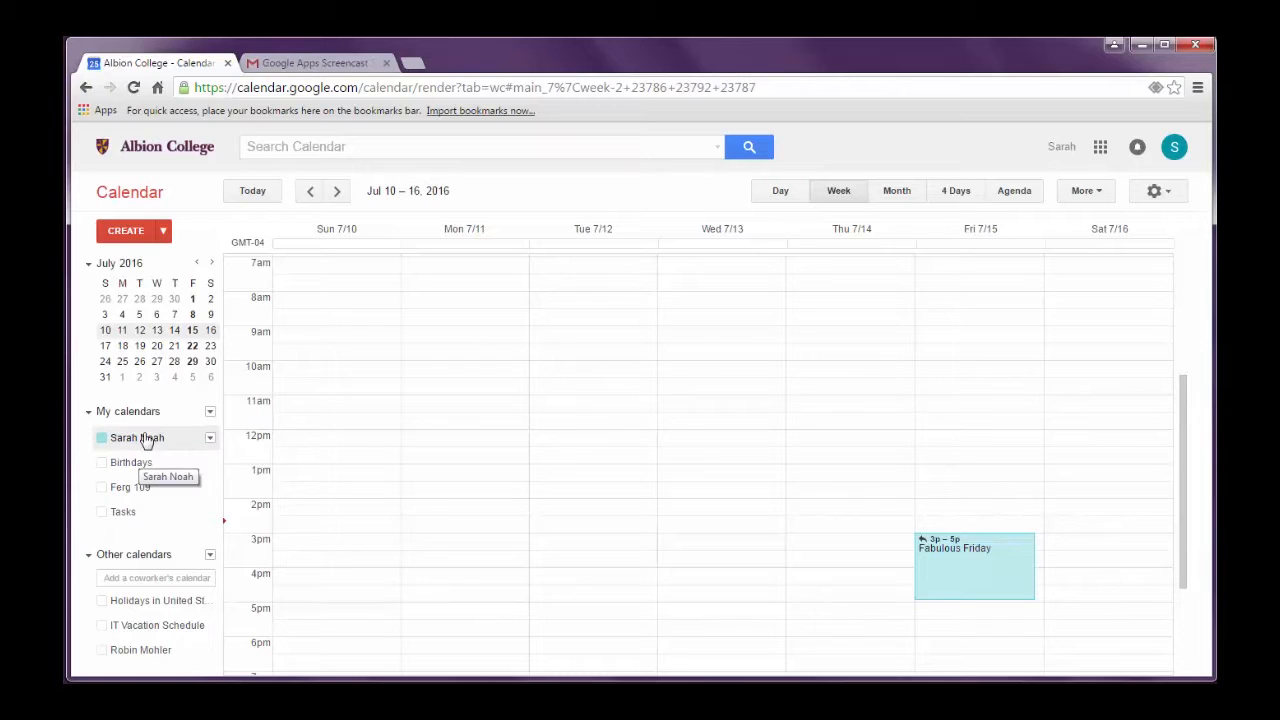
# Open the sharing settings of the account owner's calendar, try to share it with the owner's own e-mail, and clear the entry
pyautogui.click(210, 440)
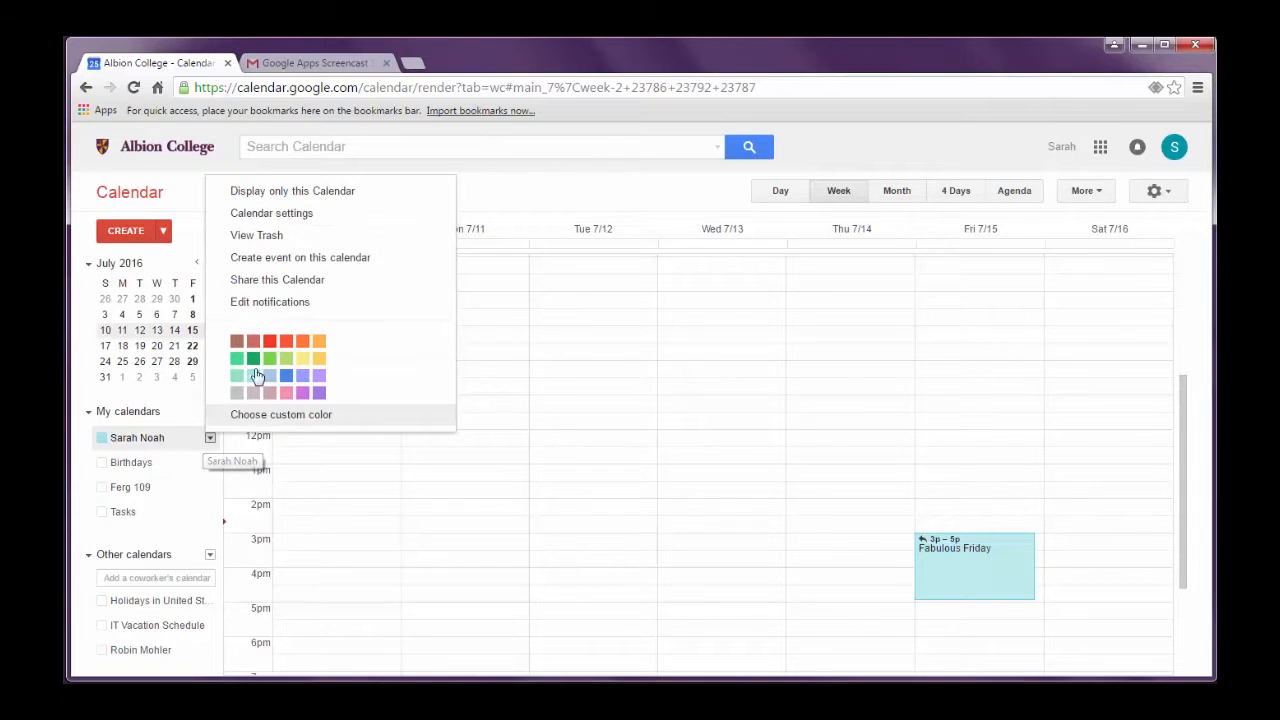
pyautogui.click(276, 287)
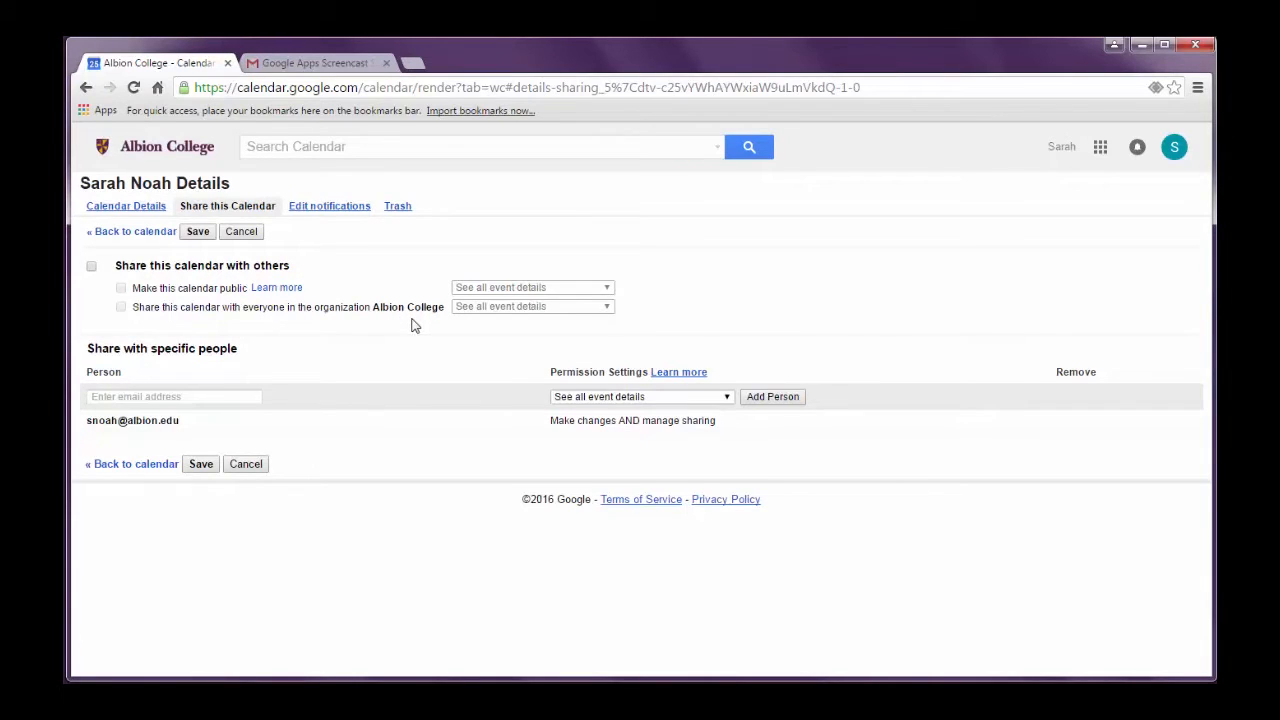
pyautogui.click(156, 396)
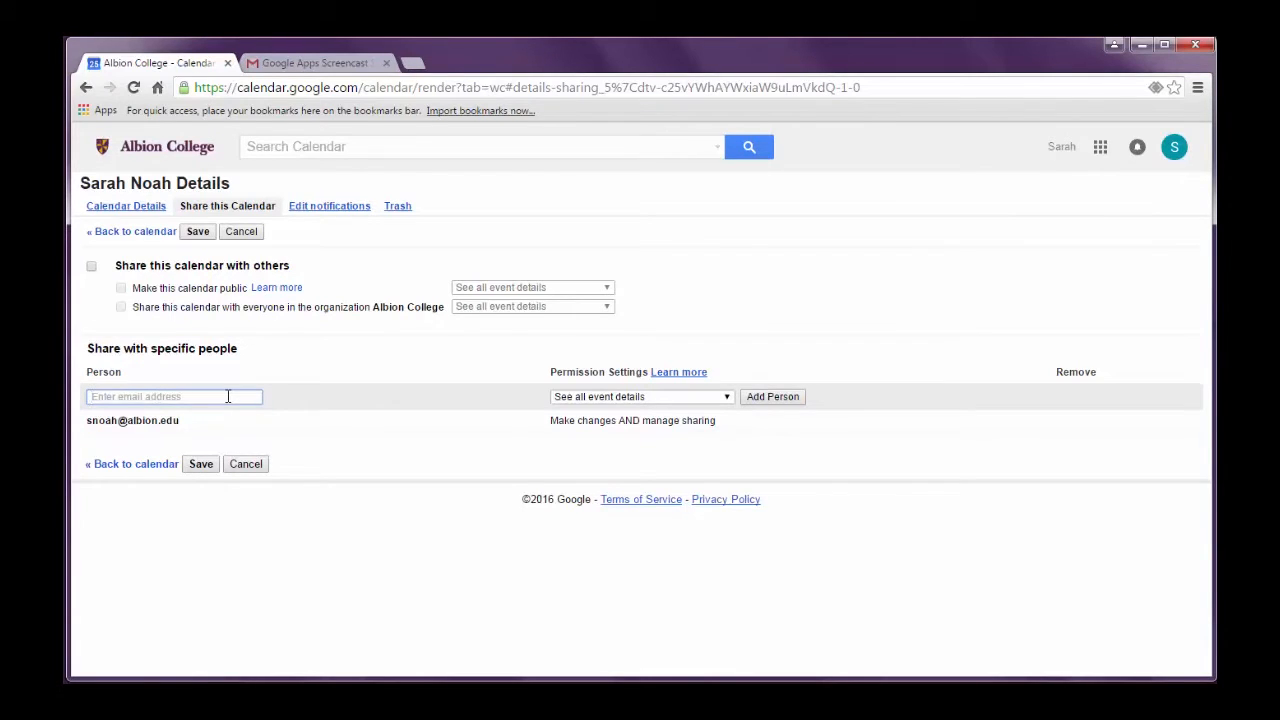
pyautogui.write('sa')
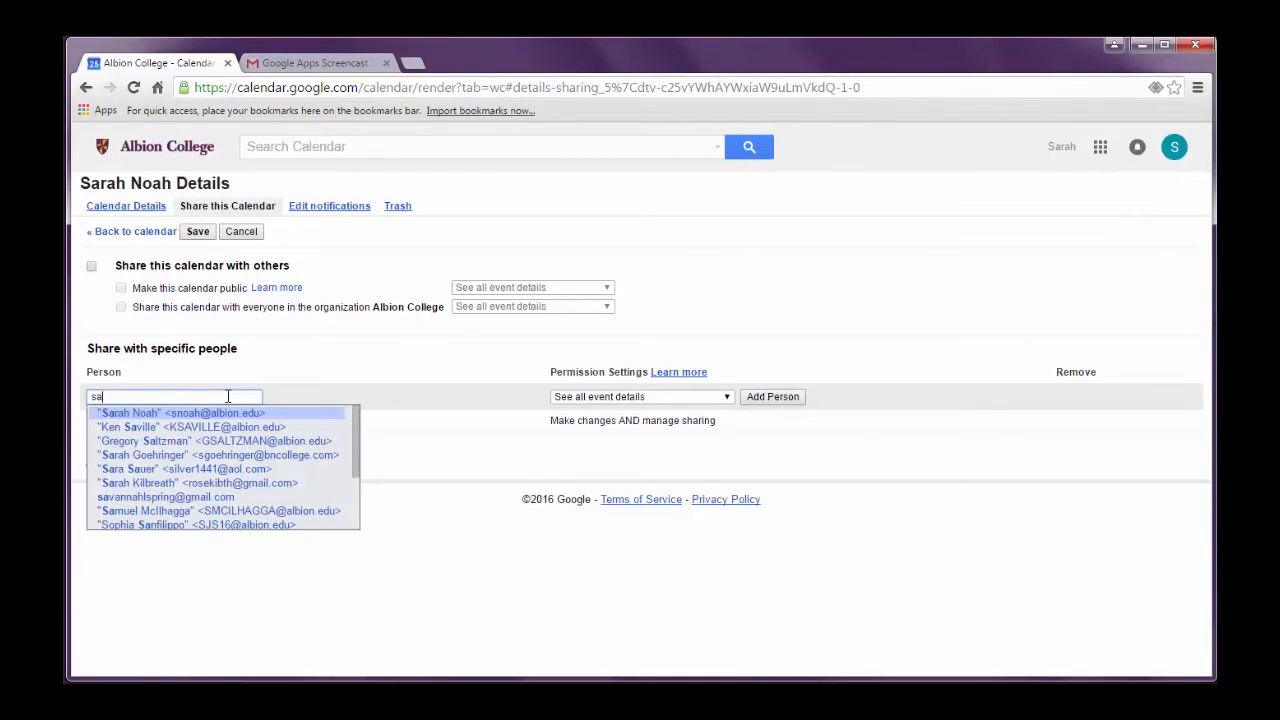
pyautogui.press('Return')
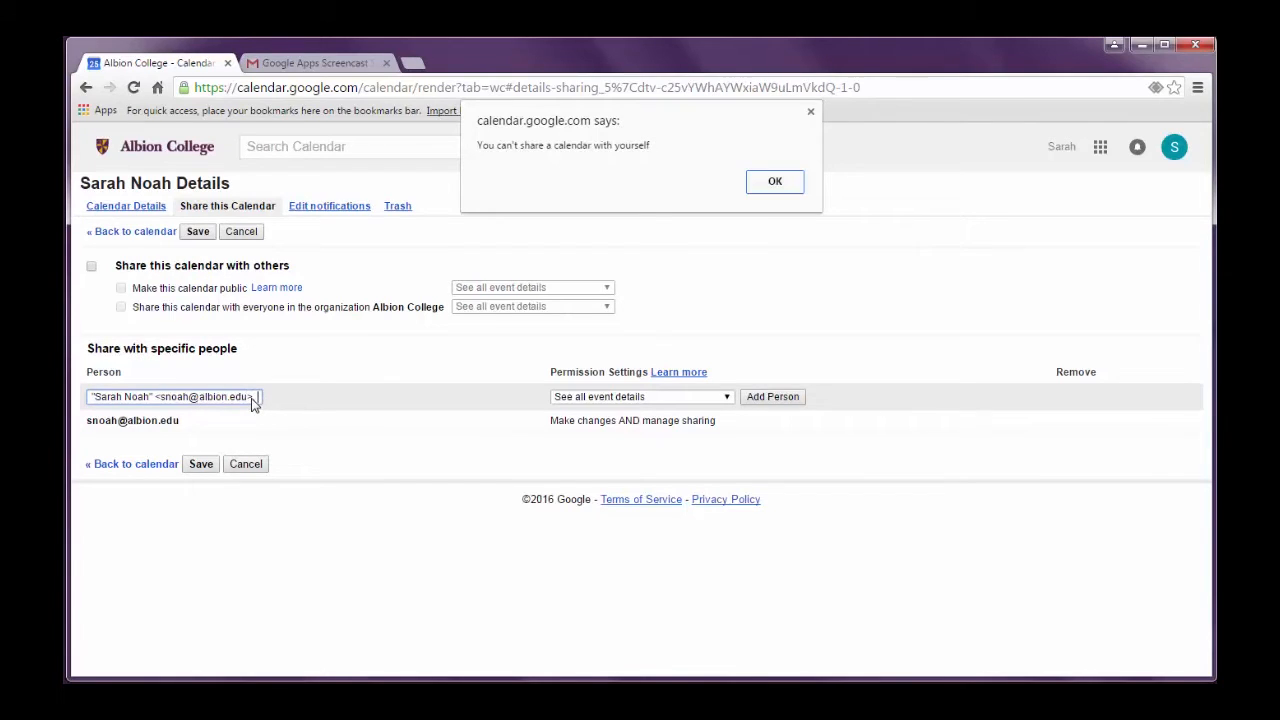
pyautogui.click(789, 181)
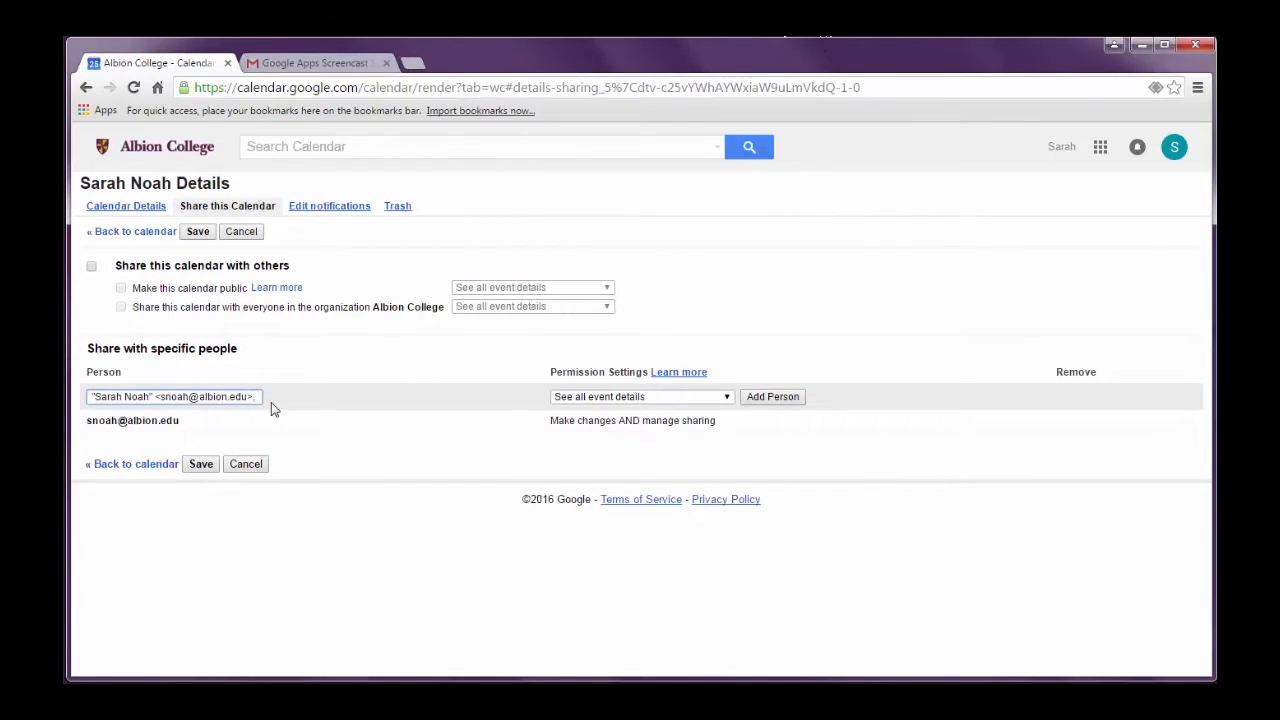
pyautogui.moveTo(258, 397); pyautogui.dragTo(90, 397)
pyautogui.press('BackSpace')
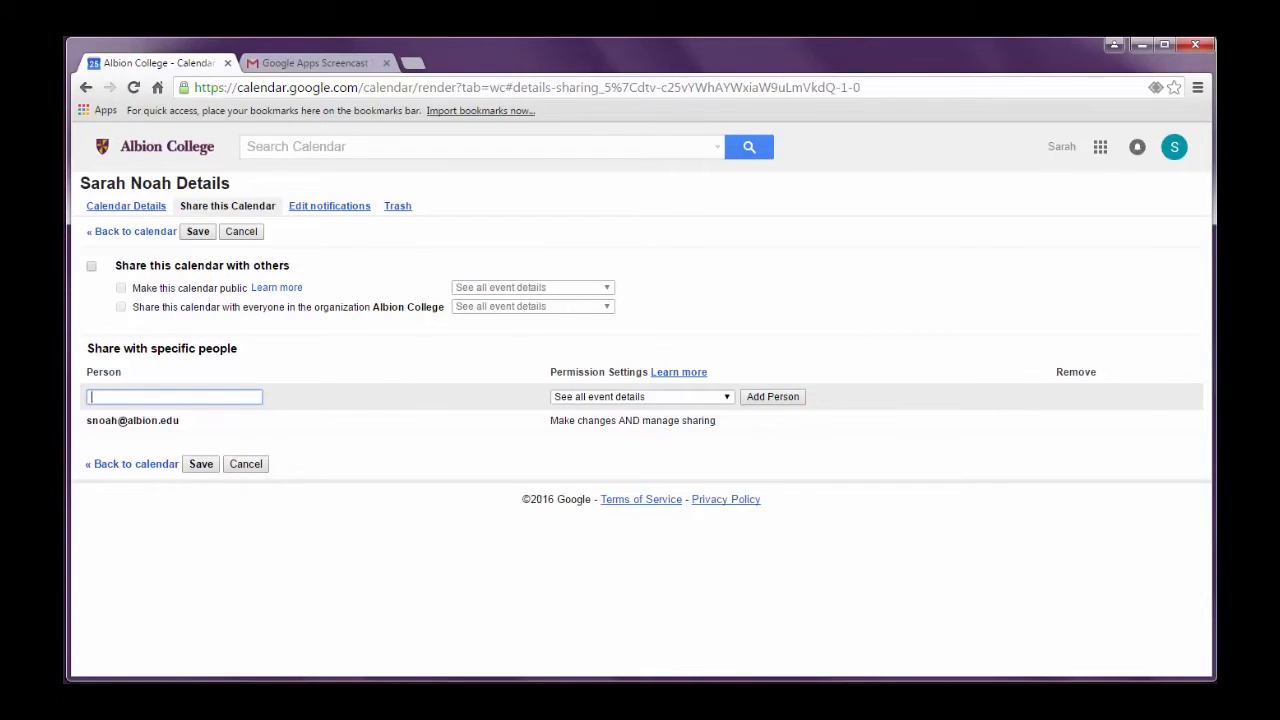
# Examine the permission options for sharing with specific people and return to the calendar without saving
pyautogui.click(727, 398)
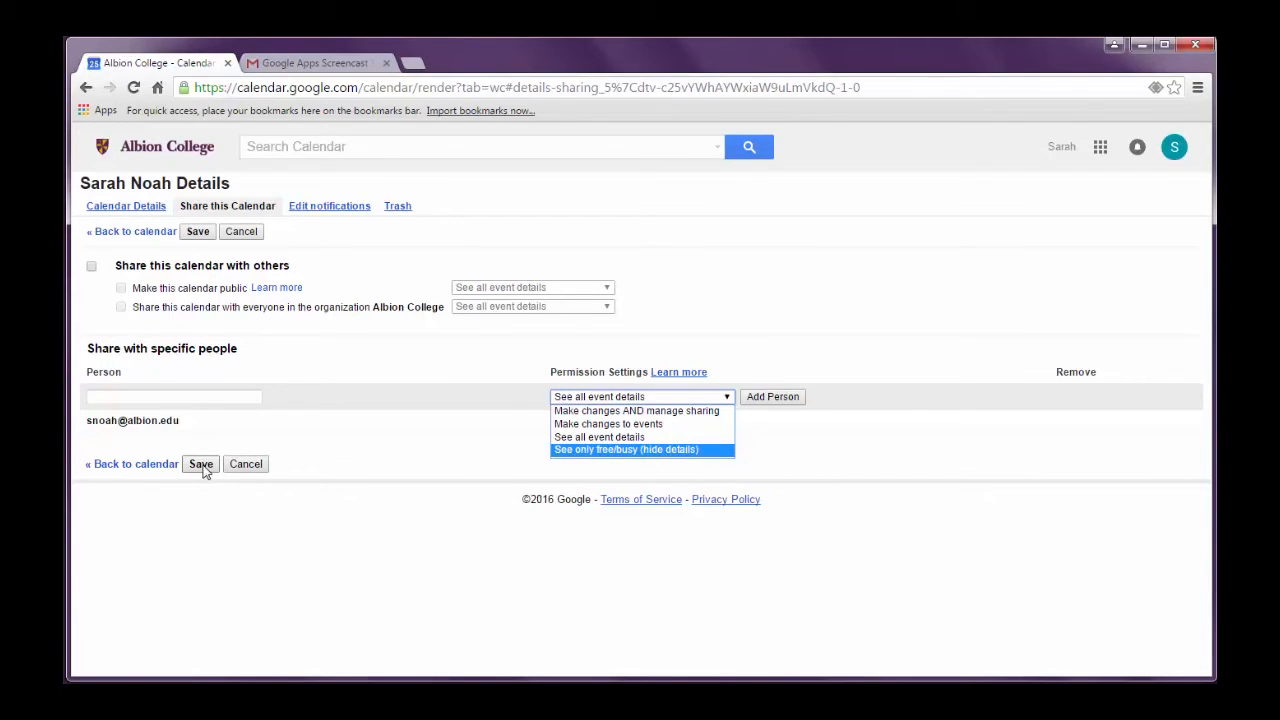
pyautogui.click(246, 464)
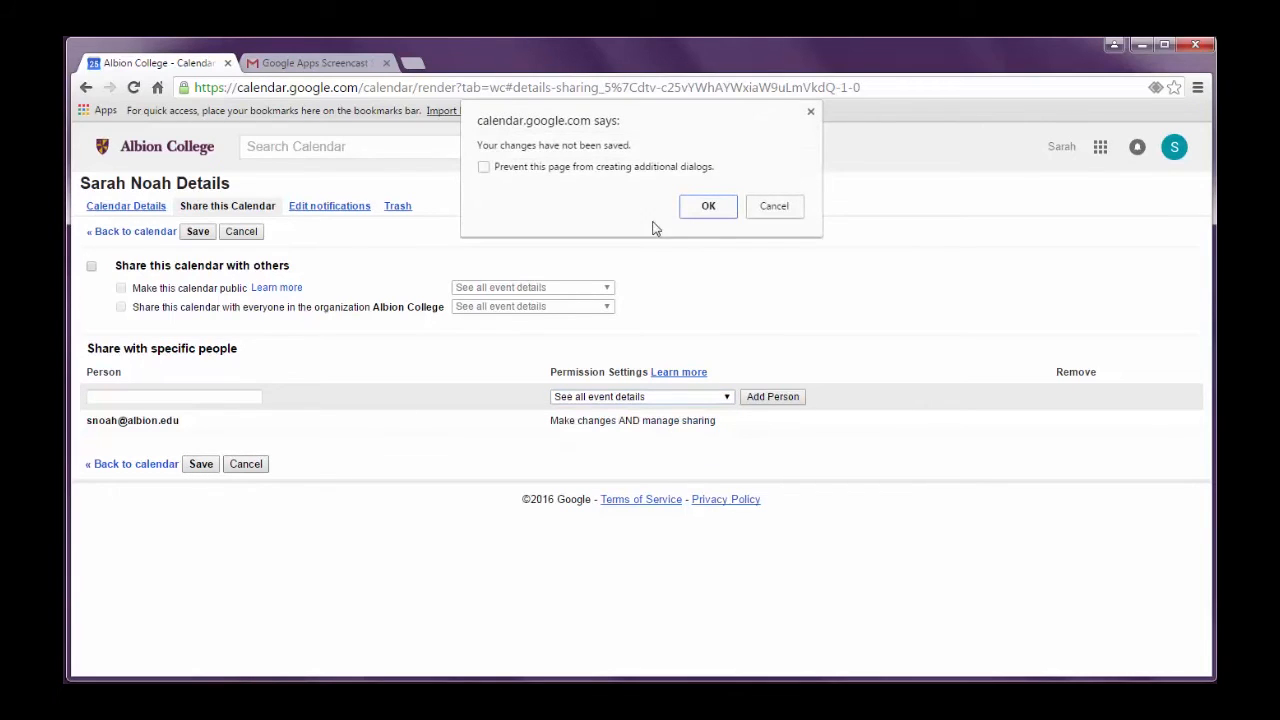
pyautogui.click(775, 211)
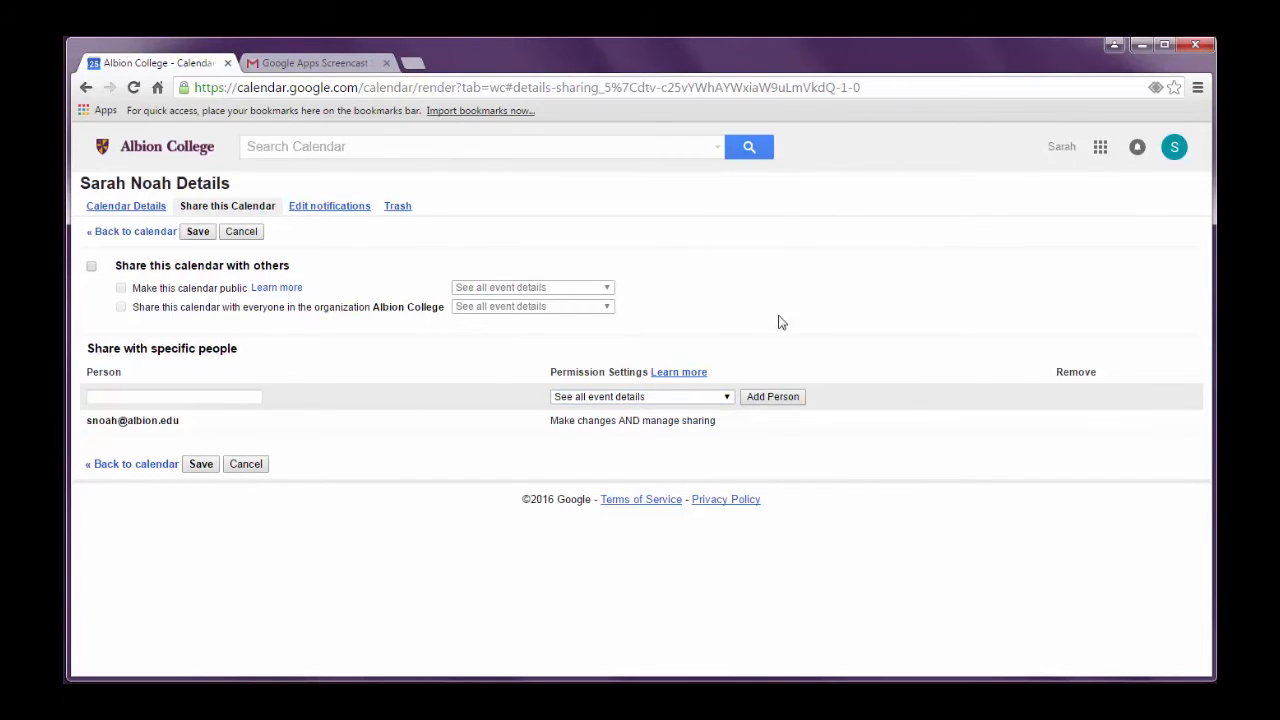
pyautogui.click(246, 464)
pyautogui.click(711, 205)
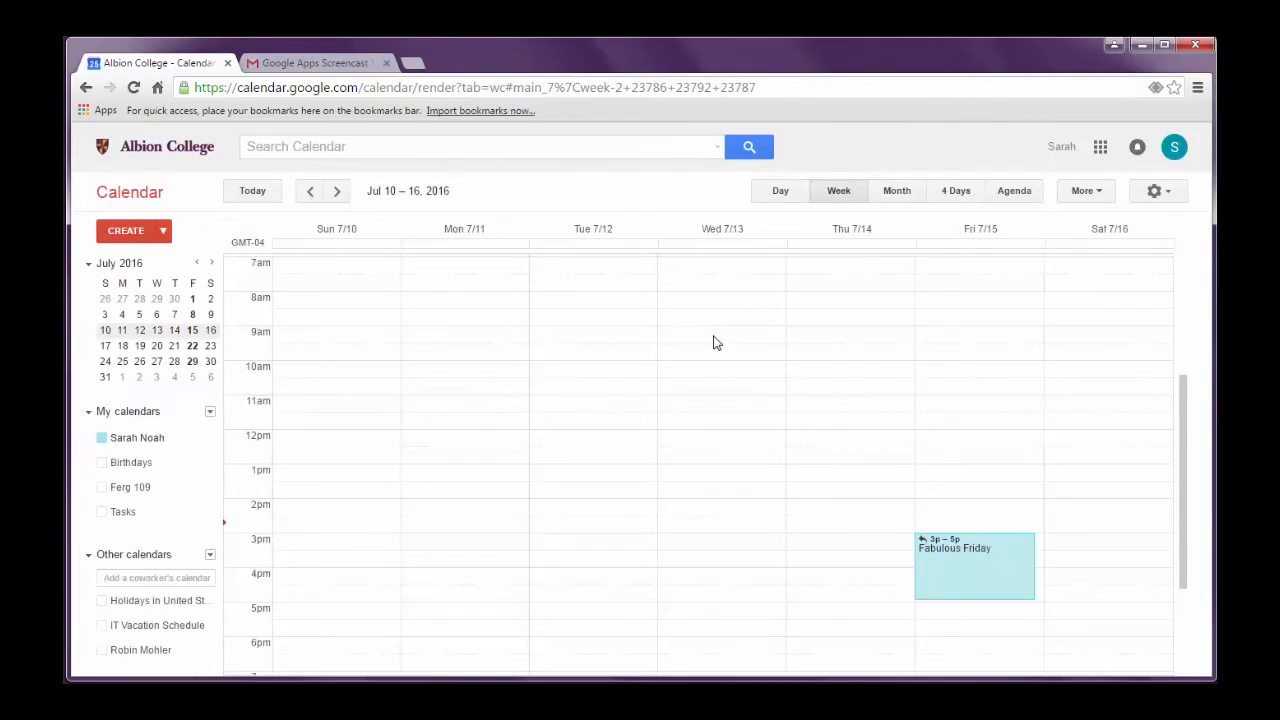